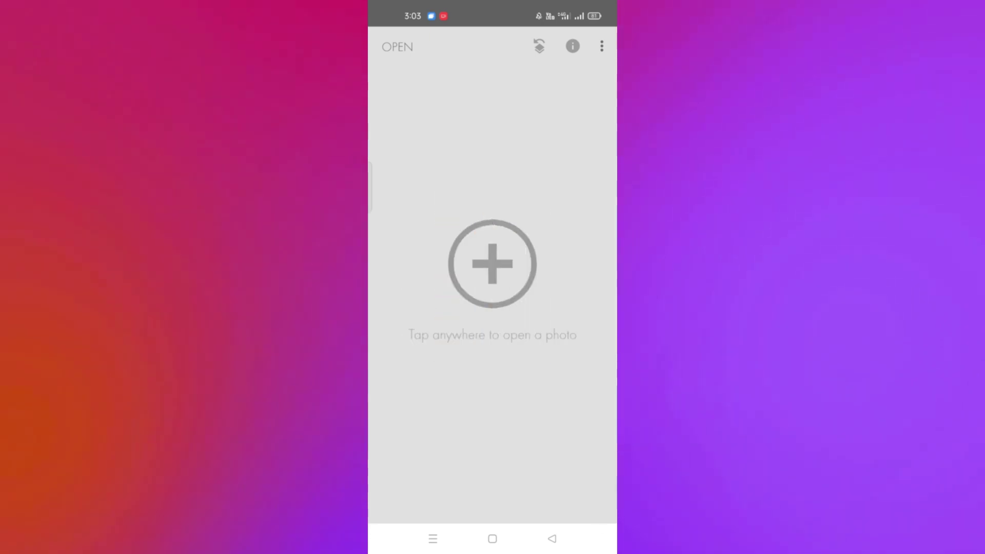
- Open the woman-on-yellow-wall photo, apply the Portrait look, and show the tools
{"action": "left_click", "coordinate": [393, 46]}
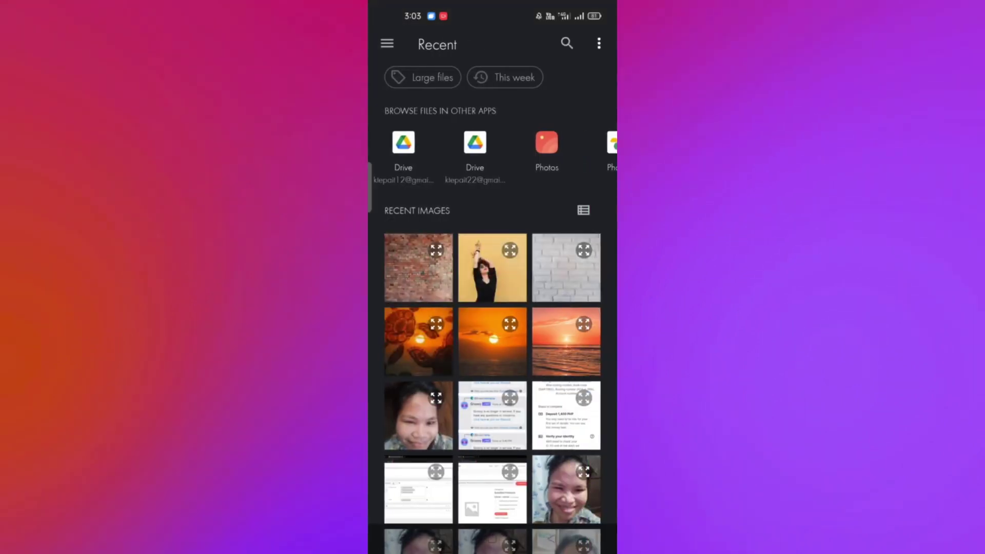
{"action": "left_click", "coordinate": [488, 277]}
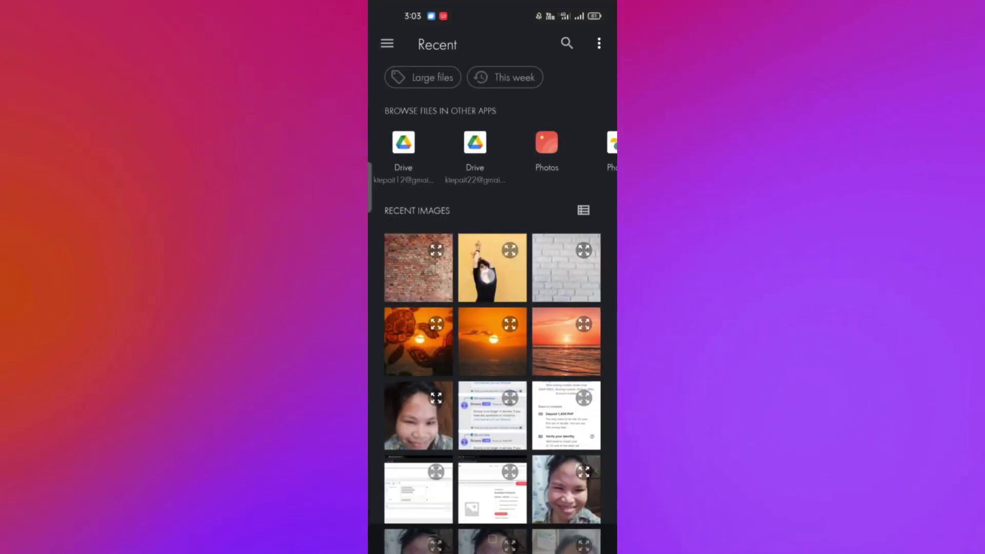
{"action": "left_click", "coordinate": [488, 279]}
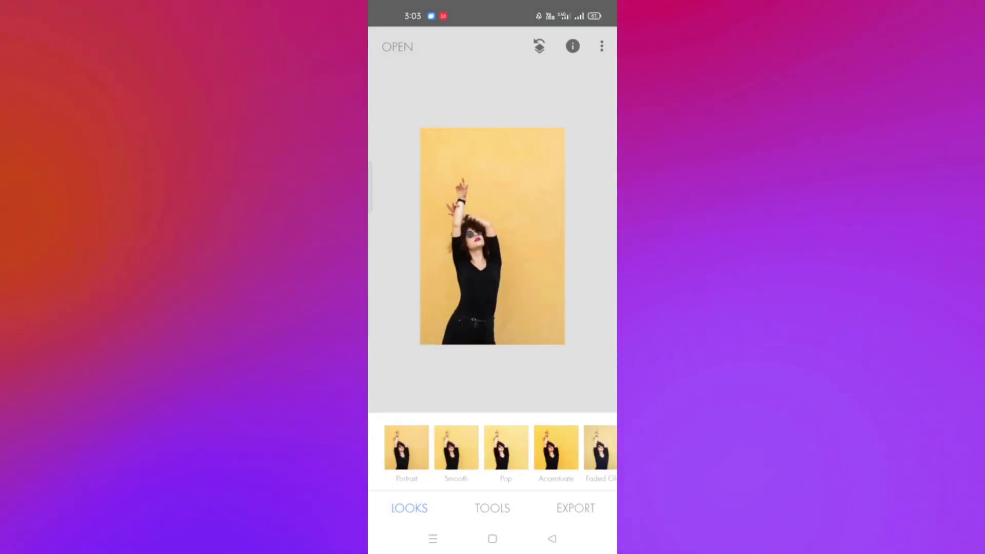
{"action": "scroll", "coordinate": [493, 451], "scroll_direction": "right", "scroll_amount": 2}
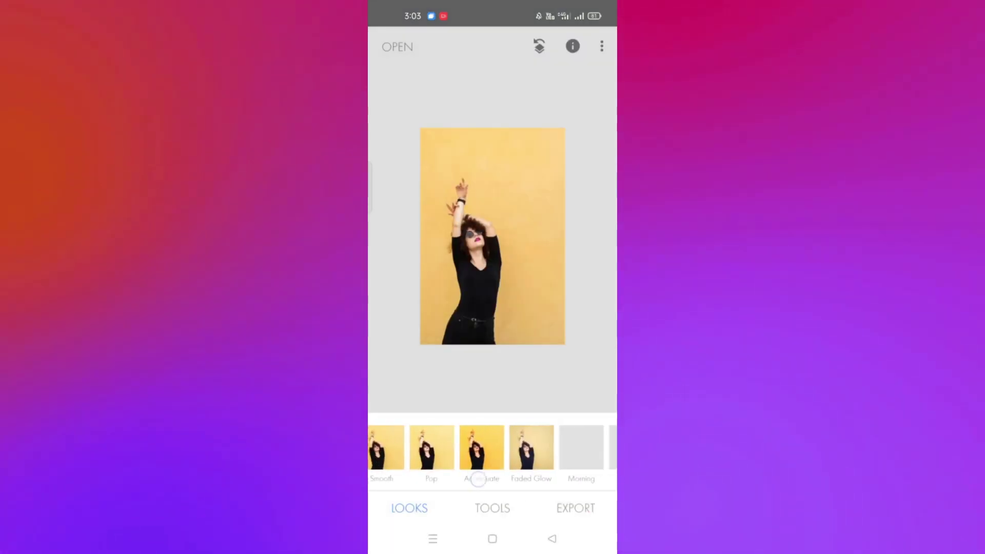
{"action": "scroll", "coordinate": [493, 450], "scroll_direction": "right", "scroll_amount": 5}
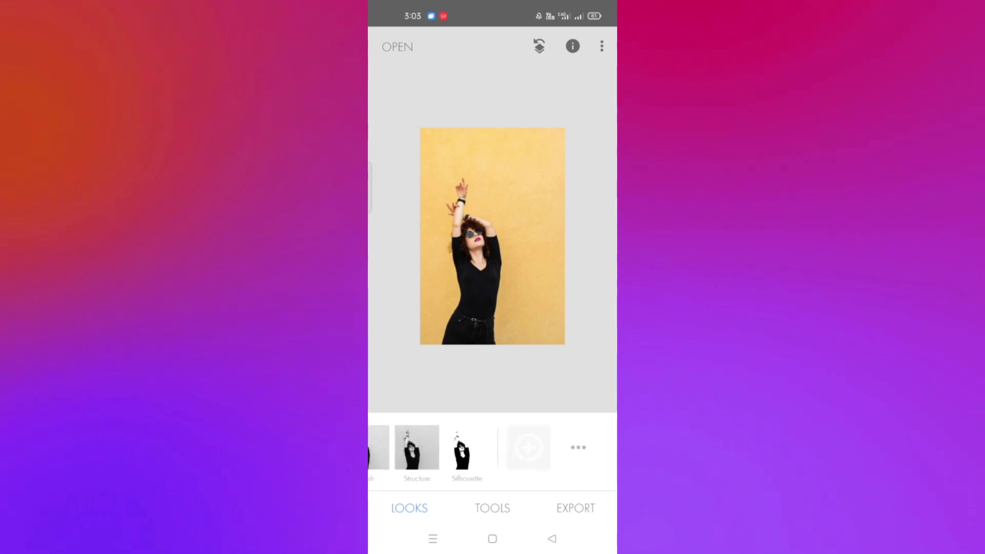
{"action": "scroll", "coordinate": [494, 450], "scroll_direction": "left", "scroll_amount": 10}
{"action": "left_click", "coordinate": [407, 446]}
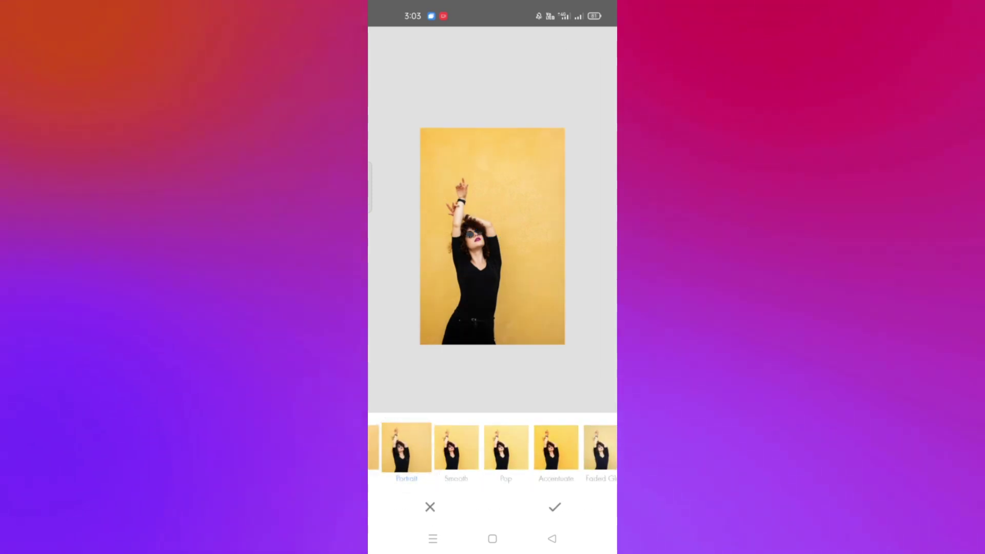
{"action": "left_click", "coordinate": [555, 508]}
{"action": "left_click", "coordinate": [493, 508]}
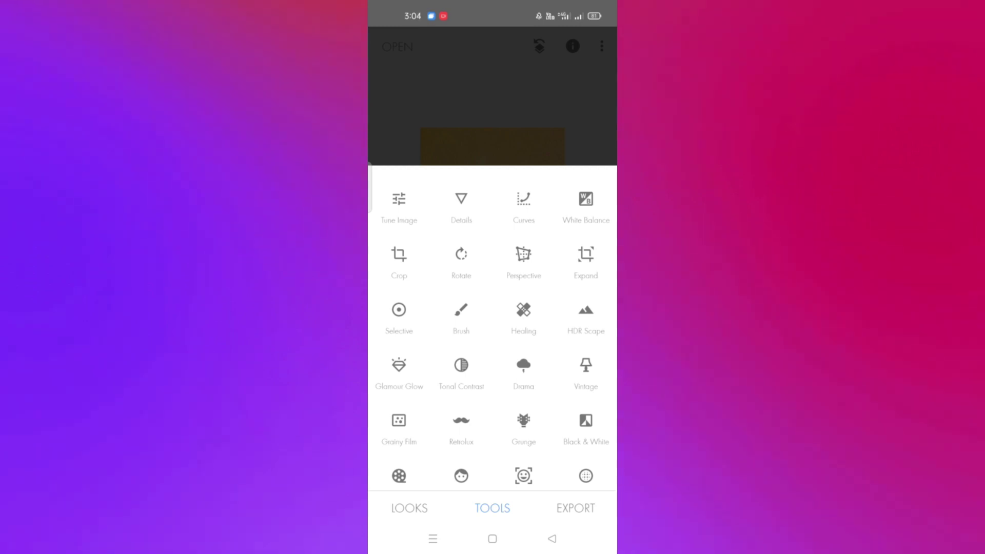
{"action": "scroll", "coordinate": [492, 332], "scroll_direction": "down", "scroll_amount": 3}
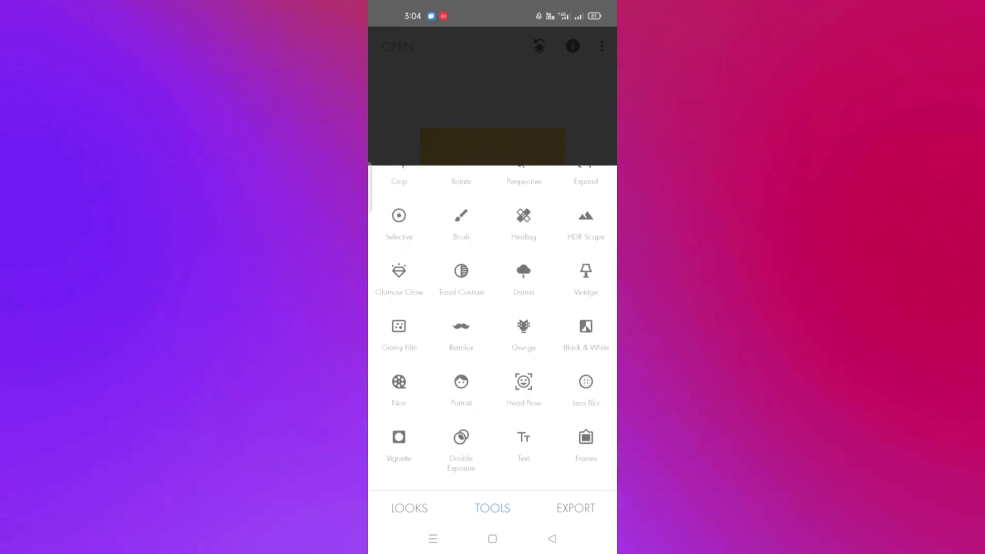
- Start a Double Exposure edit on the yellow-wall portrait
{"action": "left_click", "coordinate": [462, 447]}
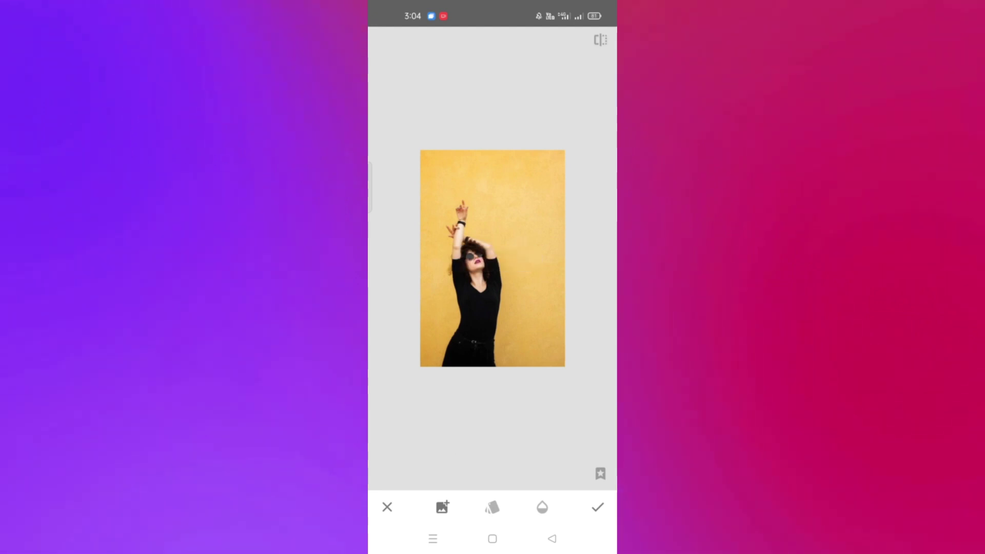
- Add the brick-wall photo as a second image, blended in Overlay mode
{"action": "left_click", "coordinate": [442, 506]}
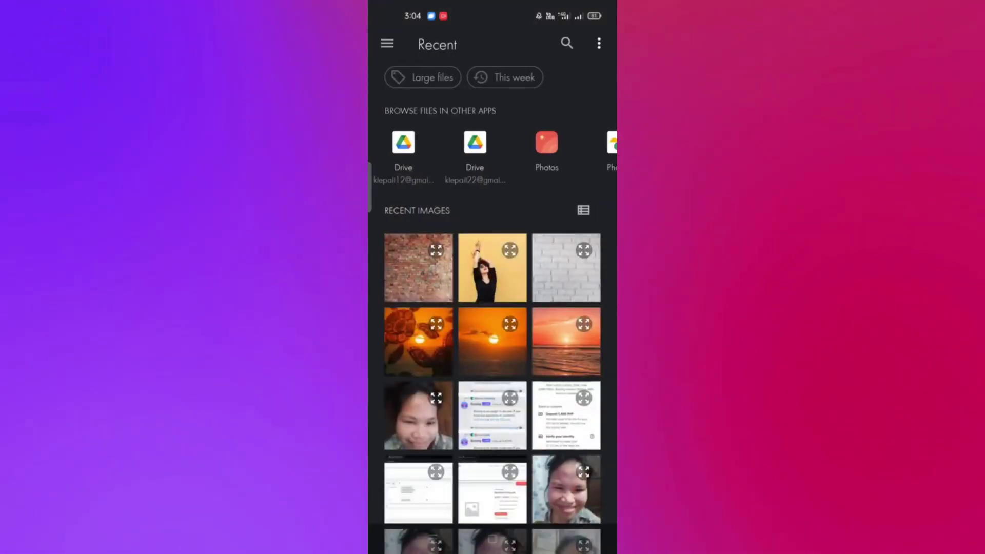
{"action": "left_click", "coordinate": [419, 268]}
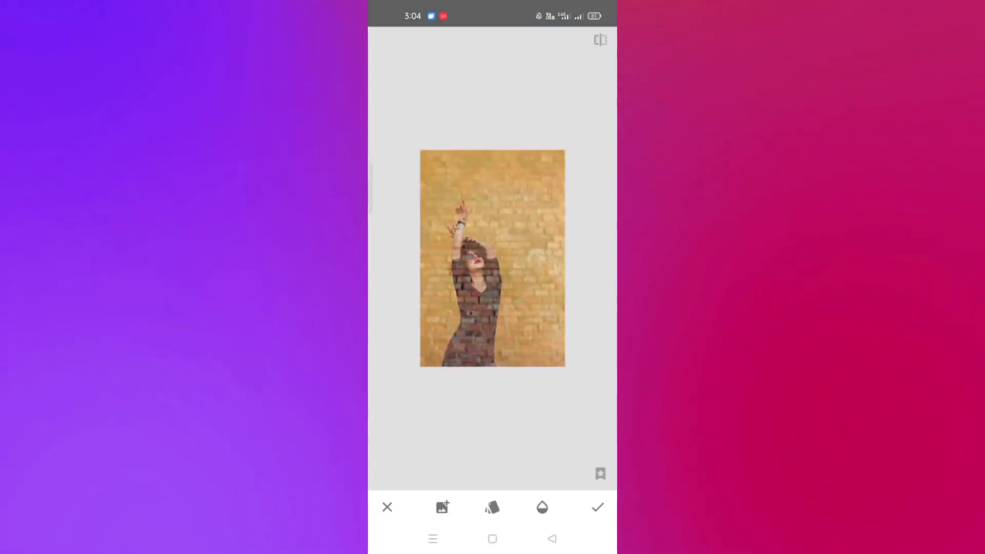
{"action": "left_click", "coordinate": [491, 508]}
{"action": "left_click", "coordinate": [445, 455]}
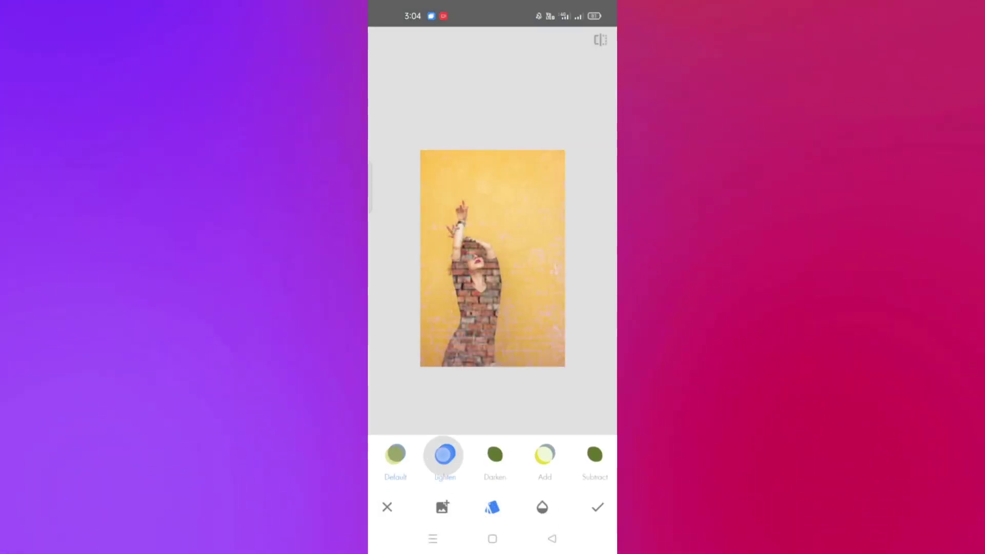
{"action": "left_click", "coordinate": [495, 454]}
{"action": "left_click", "coordinate": [545, 454]}
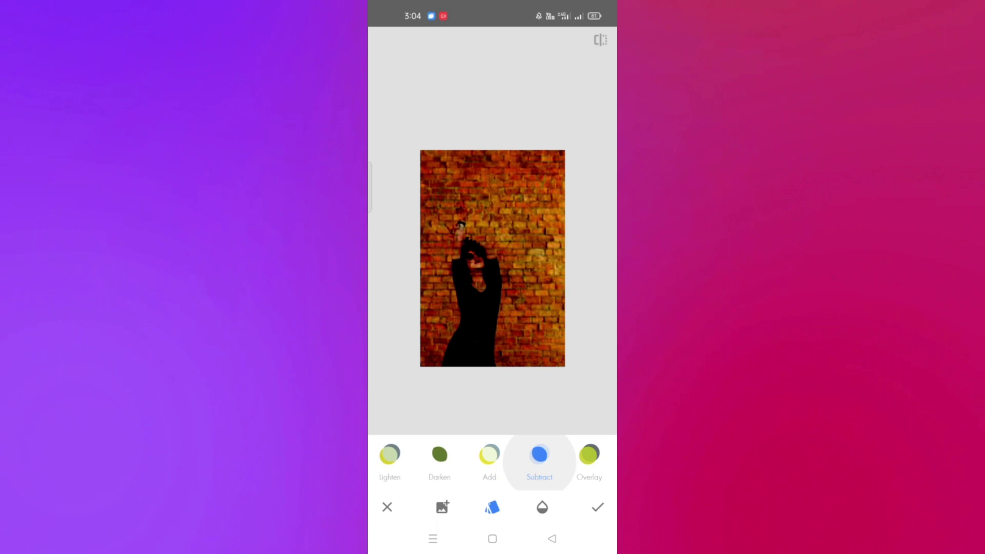
{"action": "left_click", "coordinate": [589, 454]}
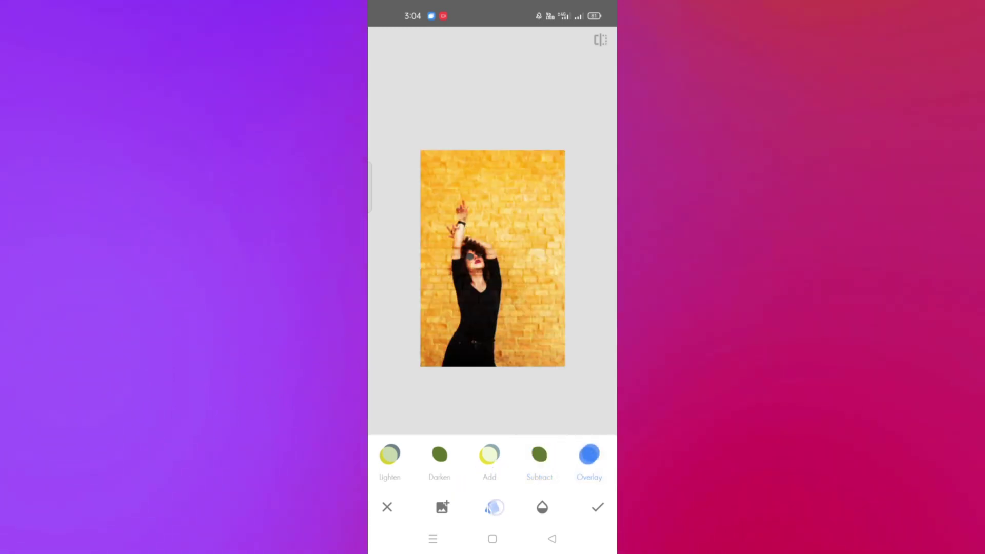
- Adjust how strongly the brick overlay shows with the opacity slider
{"action": "left_click", "coordinate": [494, 508]}
{"action": "left_click", "coordinate": [542, 507]}
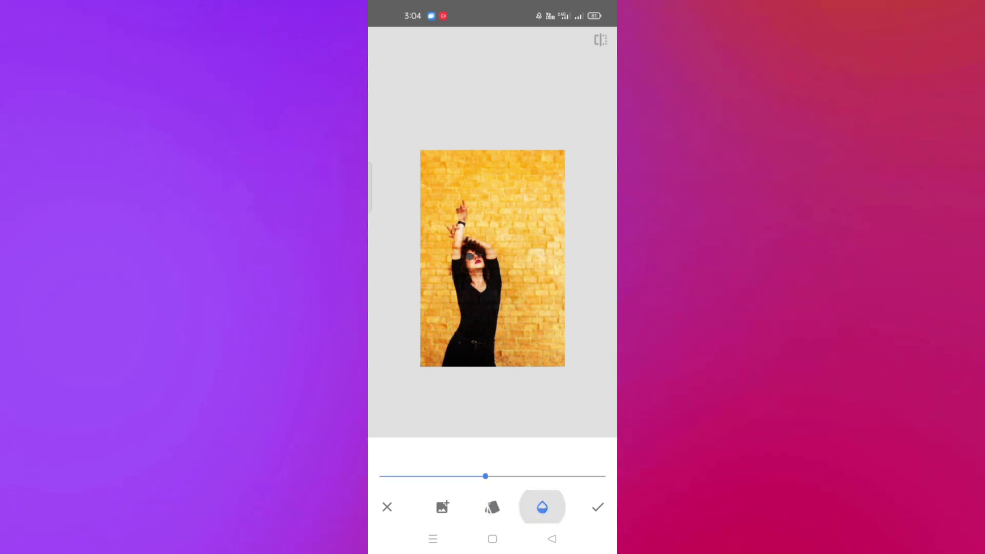
{"action": "mouse_move", "coordinate": [485, 475]}
{"action": "left_mouse_down"}
{"action": "mouse_move", "coordinate": [465, 475]}
{"action": "mouse_move", "coordinate": [581, 475]}
{"action": "mouse_move", "coordinate": [550, 475]}
{"action": "mouse_move", "coordinate": [577, 482]}
{"action": "mouse_move", "coordinate": [595, 473]}
{"action": "mouse_move", "coordinate": [543, 474]}
{"action": "mouse_move", "coordinate": [581, 490]}
{"action": "mouse_move", "coordinate": [596, 467]}
{"action": "mouse_move", "coordinate": [567, 492]}
{"action": "mouse_move", "coordinate": [528, 485]}
{"action": "mouse_move", "coordinate": [541, 482]}
{"action": "mouse_move", "coordinate": [576, 504]}
{"action": "mouse_move", "coordinate": [539, 497]}
{"action": "left_mouse_up"}
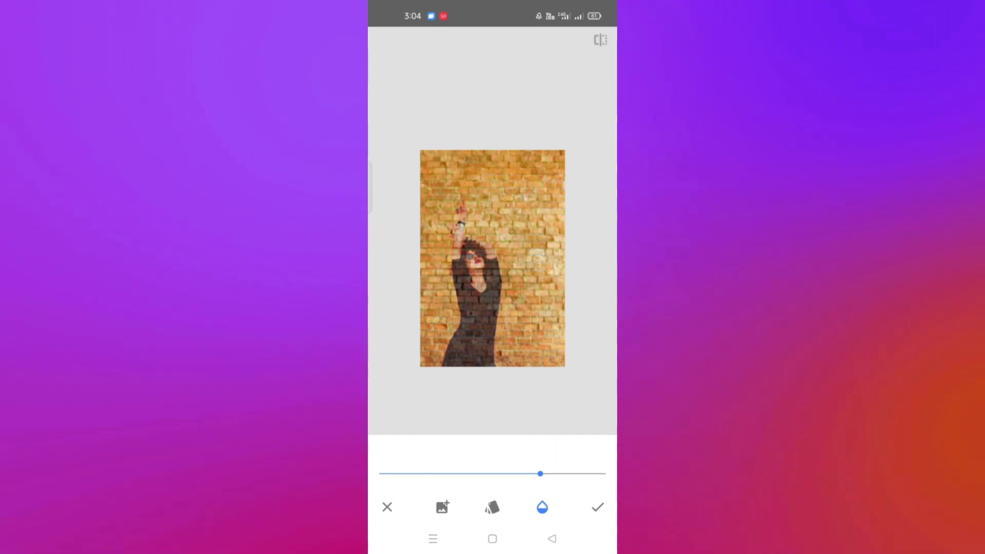
- Apply the brick blend and open the Double Exposure masking brush from View edits
{"action": "left_click", "coordinate": [595, 510]}
{"action": "left_click", "coordinate": [539, 46]}
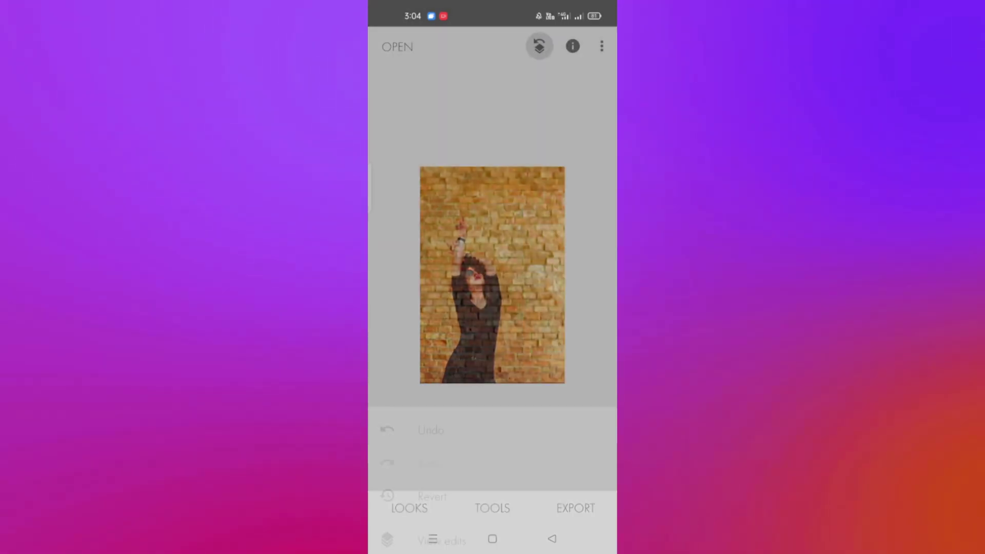
{"action": "left_click", "coordinate": [484, 457]}
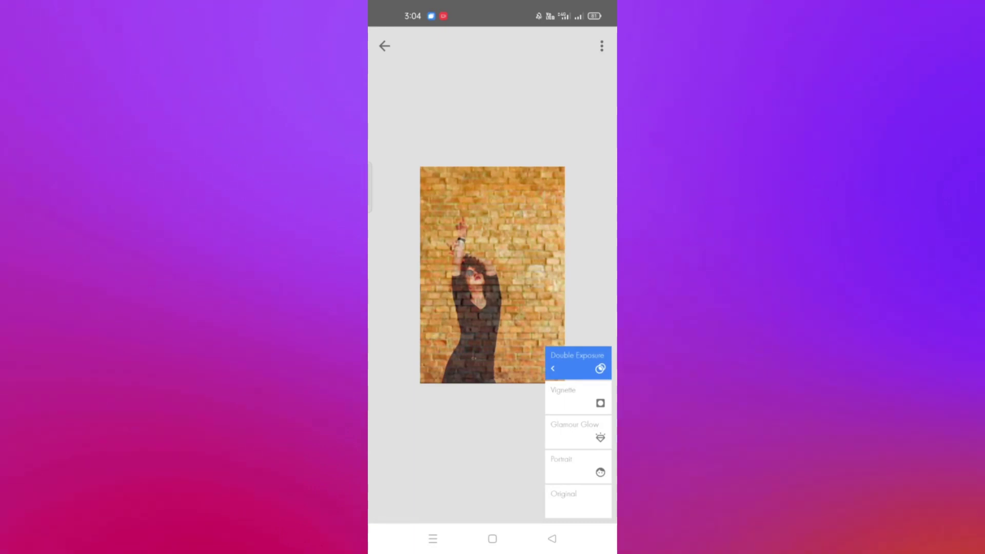
{"action": "left_click", "coordinate": [577, 366]}
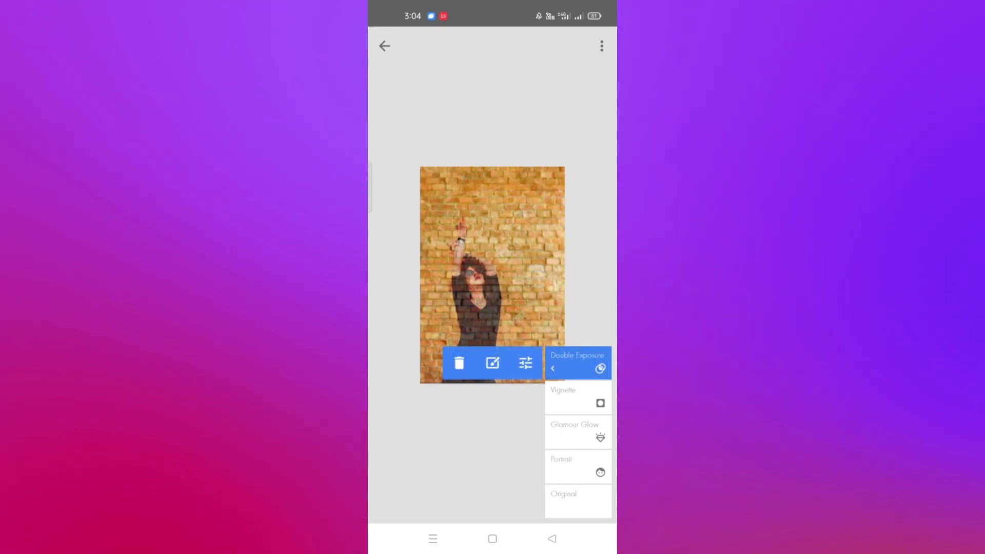
{"action": "left_click", "coordinate": [493, 365]}
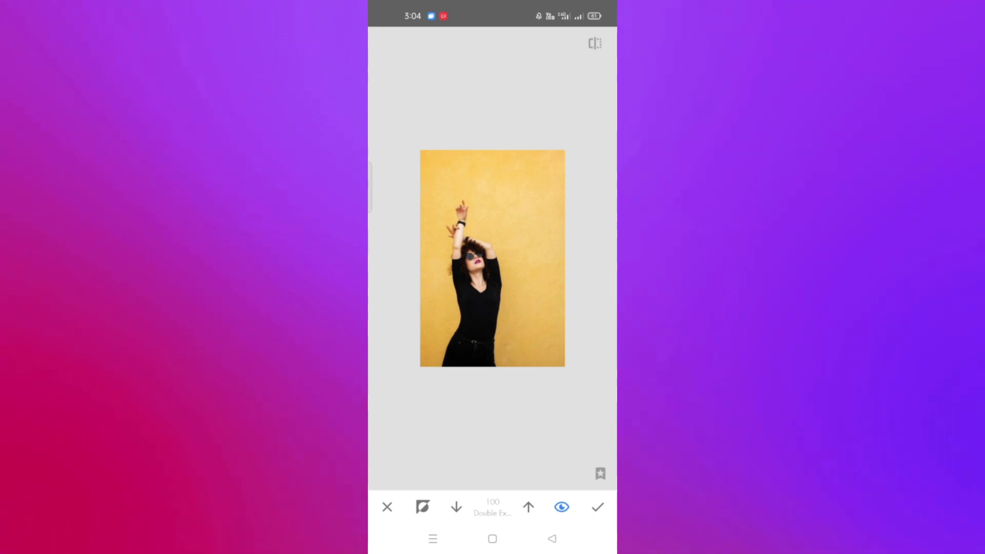
- Paint brick texture beside the woman and erase the lower-right yellow patch
{"action": "mouse_move", "coordinate": [528, 347]}
{"action": "left_mouse_down"}
{"action": "mouse_move", "coordinate": [560, 295]}
{"action": "mouse_move", "coordinate": [555, 370]}
{"action": "mouse_move", "coordinate": [565, 168]}
{"action": "mouse_move", "coordinate": [535, 288]}
{"action": "mouse_move", "coordinate": [531, 359]}
{"action": "mouse_move", "coordinate": [537, 185]}
{"action": "mouse_move", "coordinate": [517, 170]}
{"action": "mouse_move", "coordinate": [506, 220]}
{"action": "mouse_move", "coordinate": [486, 167]}
{"action": "mouse_move", "coordinate": [429, 178]}
{"action": "mouse_move", "coordinate": [407, 287]}
{"action": "mouse_move", "coordinate": [412, 364]}
{"action": "left_mouse_up"}
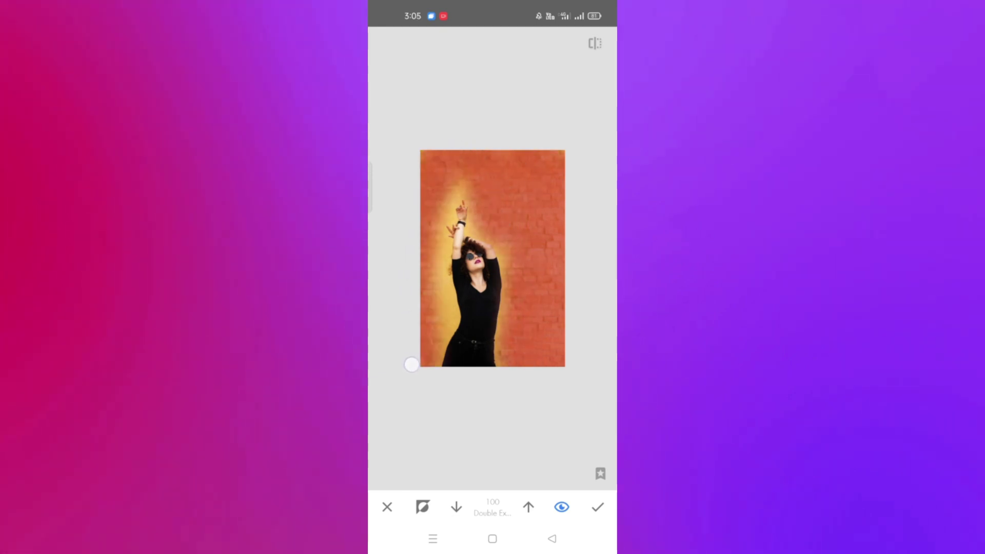
{"action": "left_click", "coordinate": [528, 506]}
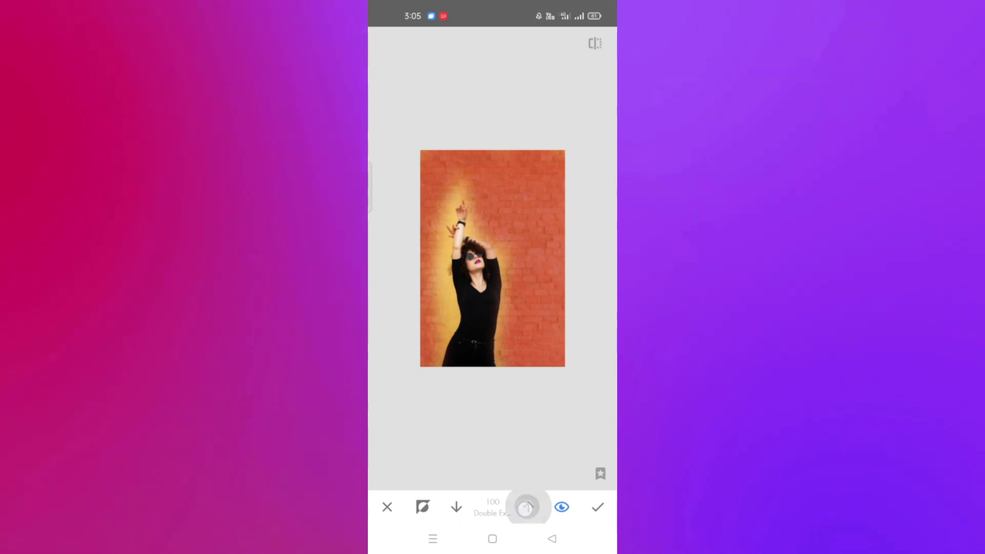
{"action": "left_click", "coordinate": [456, 508]}
{"action": "left_click", "coordinate": [457, 506]}
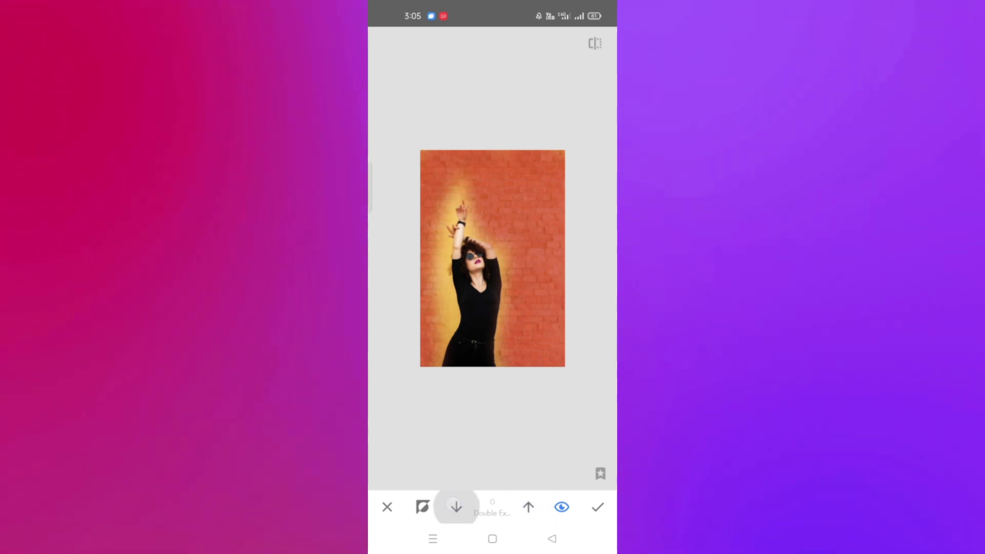
{"action": "mouse_move", "coordinate": [536, 285]}
{"action": "left_mouse_down"}
{"action": "mouse_move", "coordinate": [537, 337]}
{"action": "mouse_move", "coordinate": [531, 324]}
{"action": "left_mouse_up"}
- Brush away the yellow bricks at strength 100, then the woman's lower body at 50
{"action": "left_click", "coordinate": [528, 506]}
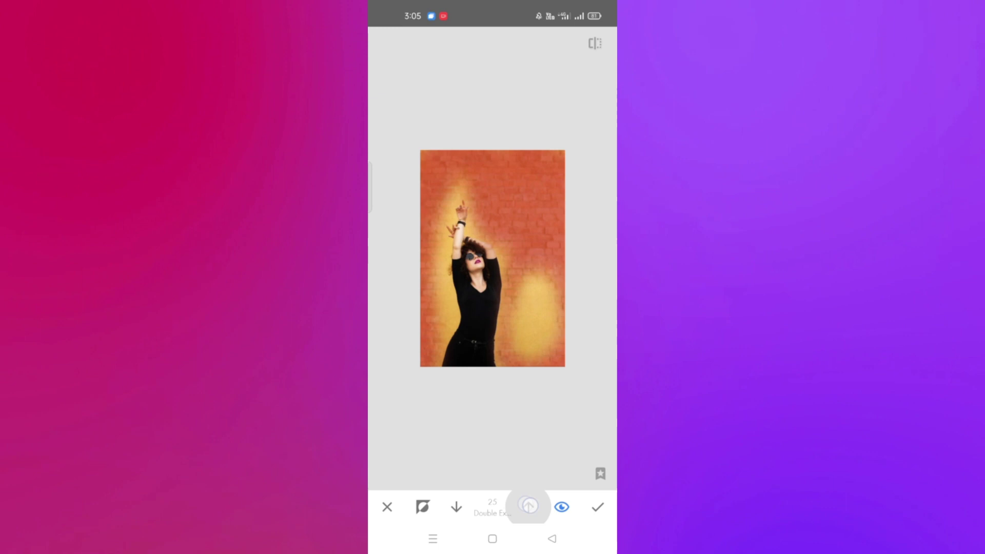
{"action": "left_click", "coordinate": [528, 507]}
{"action": "mouse_move", "coordinate": [537, 355]}
{"action": "left_mouse_down"}
{"action": "mouse_move", "coordinate": [539, 300]}
{"action": "mouse_move", "coordinate": [537, 335]}
{"action": "mouse_move", "coordinate": [573, 245]}
{"action": "mouse_move", "coordinate": [534, 305]}
{"action": "mouse_move", "coordinate": [531, 280]}
{"action": "mouse_move", "coordinate": [537, 304]}
{"action": "mouse_move", "coordinate": [523, 366]}
{"action": "mouse_move", "coordinate": [543, 367]}
{"action": "mouse_move", "coordinate": [534, 280]}
{"action": "mouse_move", "coordinate": [552, 370]}
{"action": "mouse_move", "coordinate": [532, 200]}
{"action": "mouse_move", "coordinate": [506, 235]}
{"action": "mouse_move", "coordinate": [498, 200]}
{"action": "mouse_move", "coordinate": [425, 156]}
{"action": "mouse_move", "coordinate": [427, 354]}
{"action": "mouse_move", "coordinate": [429, 303]}
{"action": "mouse_move", "coordinate": [442, 324]}
{"action": "mouse_move", "coordinate": [447, 202]}
{"action": "mouse_move", "coordinate": [509, 174]}
{"action": "left_mouse_up"}
{"action": "left_click", "coordinate": [457, 506]}
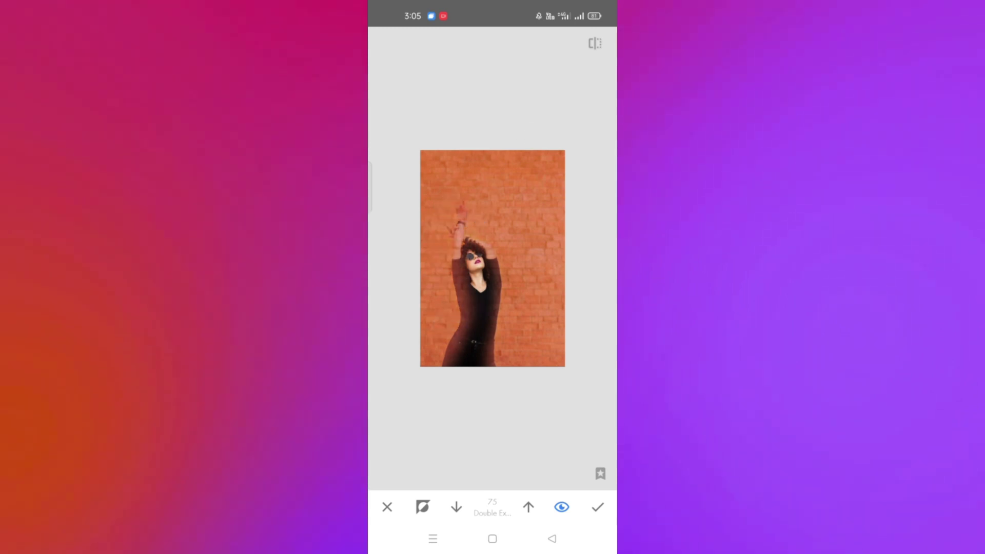
{"action": "left_click", "coordinate": [457, 508]}
{"action": "left_click_drag", "start_coordinate": [466, 361], "coordinate": [474, 324]}
{"action": "left_click", "coordinate": [457, 508]}
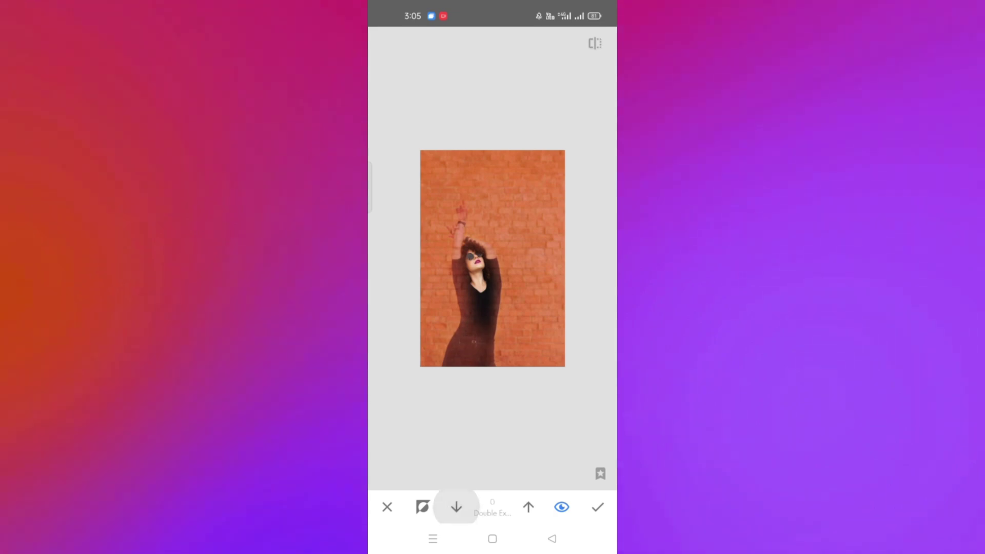
{"action": "scroll", "coordinate": [481, 331], "scroll_direction": "up", "scroll_amount": 2}
{"action": "scroll", "coordinate": [481, 331], "scroll_direction": "up", "scroll_amount": 3}
{"action": "scroll", "coordinate": [500, 301], "scroll_direction": "up", "scroll_amount": 2}
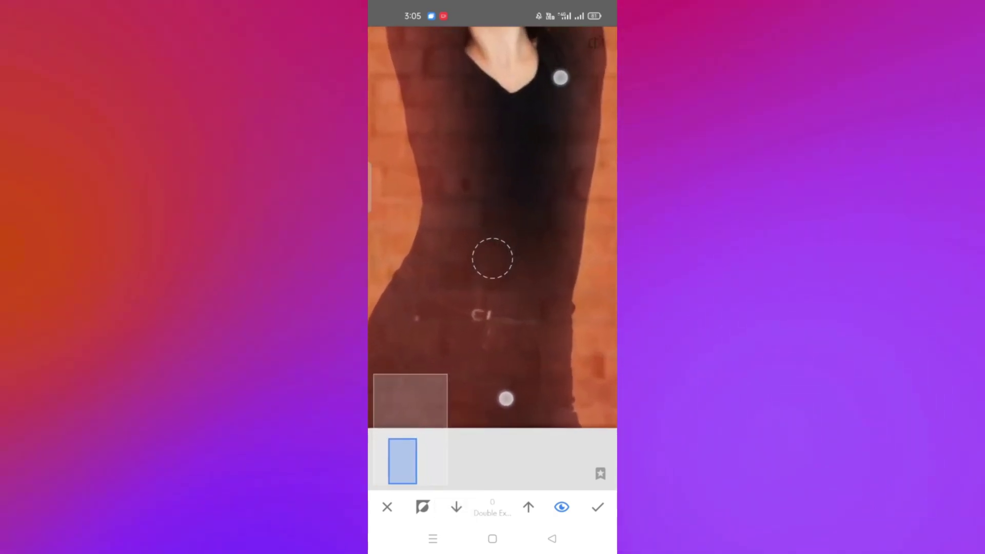
- Restore the woman's dress, belt area, arms and head to solid black
{"action": "left_click_drag", "start_coordinate": [484, 258], "coordinate": [473, 354]}
{"action": "mouse_move", "coordinate": [473, 354]}
{"action": "left_mouse_down"}
{"action": "mouse_move", "coordinate": [485, 250]}
{"action": "mouse_move", "coordinate": [493, 266]}
{"action": "mouse_move", "coordinate": [424, 357]}
{"action": "mouse_move", "coordinate": [451, 254]}
{"action": "mouse_move", "coordinate": [412, 310]}
{"action": "left_mouse_up"}
{"action": "scroll", "coordinate": [484, 244], "scroll_direction": "down", "scroll_amount": 3}
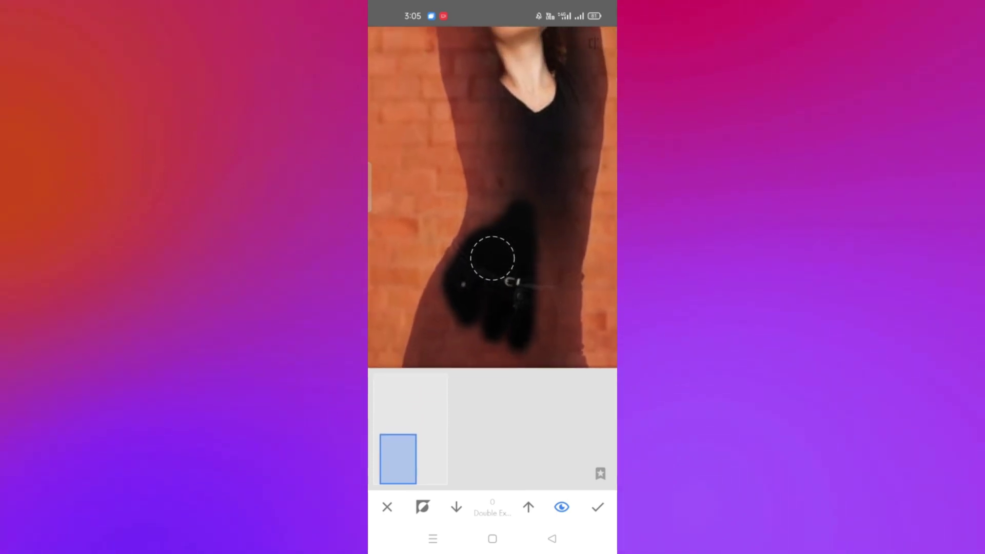
{"action": "mouse_move", "coordinate": [480, 301]}
{"action": "left_mouse_down"}
{"action": "mouse_move", "coordinate": [460, 278]}
{"action": "mouse_move", "coordinate": [439, 303]}
{"action": "mouse_move", "coordinate": [418, 379]}
{"action": "mouse_move", "coordinate": [478, 354]}
{"action": "mouse_move", "coordinate": [526, 368]}
{"action": "mouse_move", "coordinate": [568, 325]}
{"action": "mouse_move", "coordinate": [561, 210]}
{"action": "mouse_move", "coordinate": [543, 318]}
{"action": "mouse_move", "coordinate": [539, 176]}
{"action": "mouse_move", "coordinate": [484, 246]}
{"action": "mouse_move", "coordinate": [470, 248]}
{"action": "mouse_move", "coordinate": [491, 199]}
{"action": "left_mouse_up"}
{"action": "scroll", "coordinate": [500, 347], "scroll_direction": "down", "scroll_amount": 5}
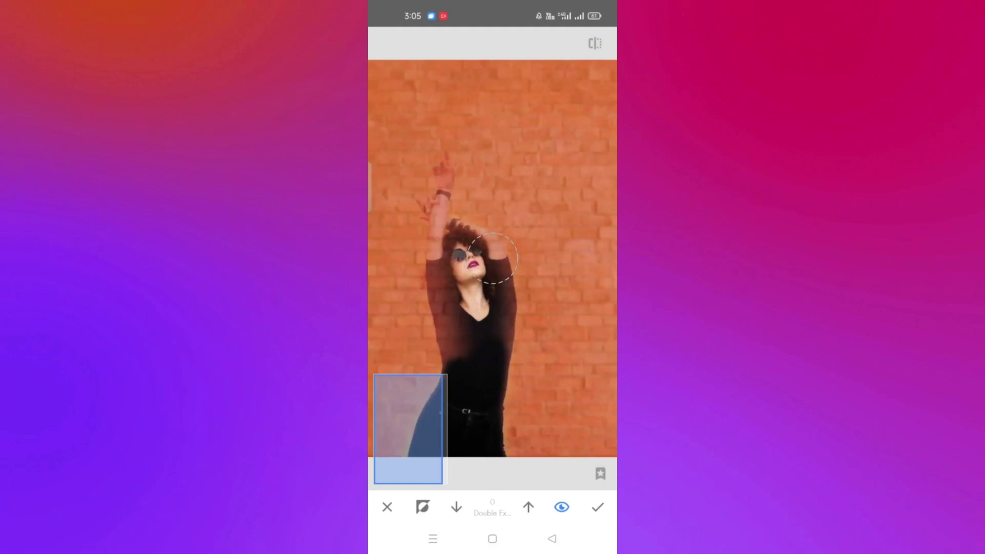
{"action": "scroll", "coordinate": [561, 265], "scroll_direction": "up", "scroll_amount": 3}
{"action": "mouse_move", "coordinate": [477, 339]}
{"action": "left_mouse_down"}
{"action": "mouse_move", "coordinate": [486, 310]}
{"action": "mouse_move", "coordinate": [476, 241]}
{"action": "mouse_move", "coordinate": [480, 260]}
{"action": "mouse_move", "coordinate": [460, 213]}
{"action": "mouse_move", "coordinate": [477, 385]}
{"action": "left_mouse_up"}
{"action": "mouse_move", "coordinate": [507, 252]}
{"action": "left_mouse_down"}
{"action": "mouse_move", "coordinate": [472, 189]}
{"action": "mouse_move", "coordinate": [521, 213]}
{"action": "mouse_move", "coordinate": [532, 385]}
{"action": "mouse_move", "coordinate": [510, 223]}
{"action": "mouse_move", "coordinate": [522, 248]}
{"action": "mouse_move", "coordinate": [485, 254]}
{"action": "mouse_move", "coordinate": [465, 201]}
{"action": "mouse_move", "coordinate": [432, 154]}
{"action": "mouse_move", "coordinate": [457, 106]}
{"action": "mouse_move", "coordinate": [459, 77]}
{"action": "left_mouse_up"}
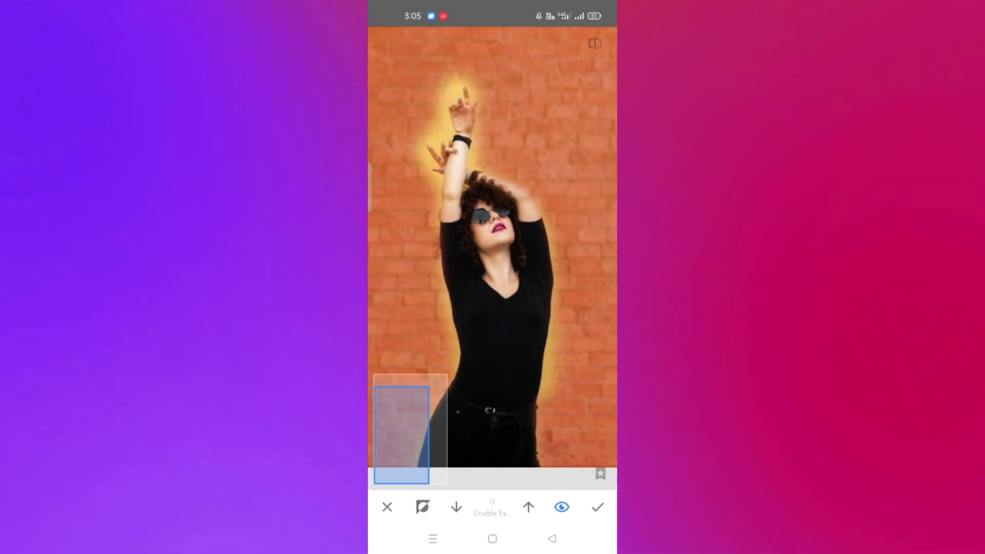
- Brush the wall beside her at 100, then clean the dress-edge glow at 75
{"action": "left_click", "coordinate": [528, 506]}
{"action": "left_click", "coordinate": [529, 506]}
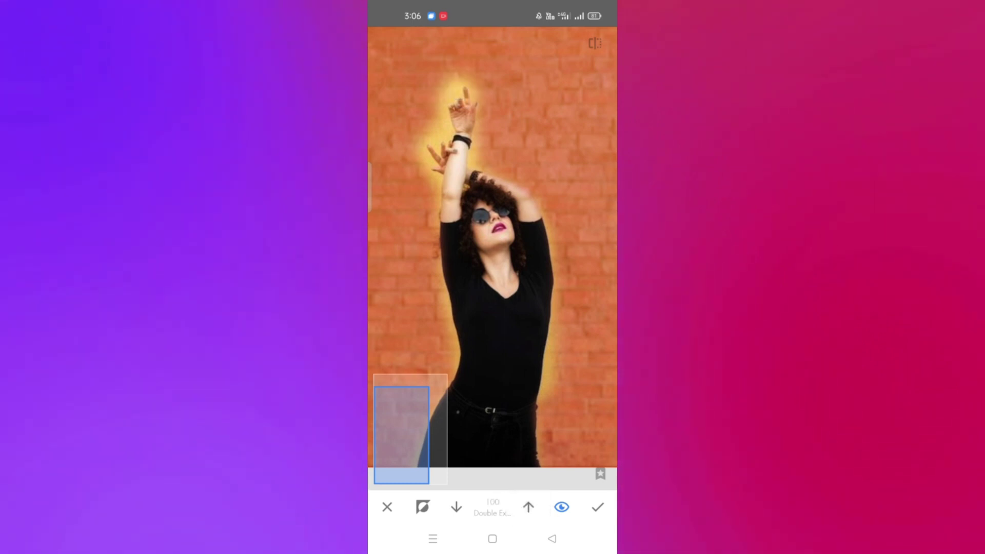
{"action": "scroll", "coordinate": [558, 266], "scroll_direction": "up", "scroll_amount": 5}
{"action": "mouse_move", "coordinate": [523, 165]}
{"action": "left_mouse_down"}
{"action": "mouse_move", "coordinate": [493, 272]}
{"action": "mouse_move", "coordinate": [493, 199]}
{"action": "mouse_move", "coordinate": [519, 269]}
{"action": "mouse_move", "coordinate": [495, 221]}
{"action": "mouse_move", "coordinate": [479, 273]}
{"action": "left_mouse_up"}
{"action": "left_click", "coordinate": [456, 506]}
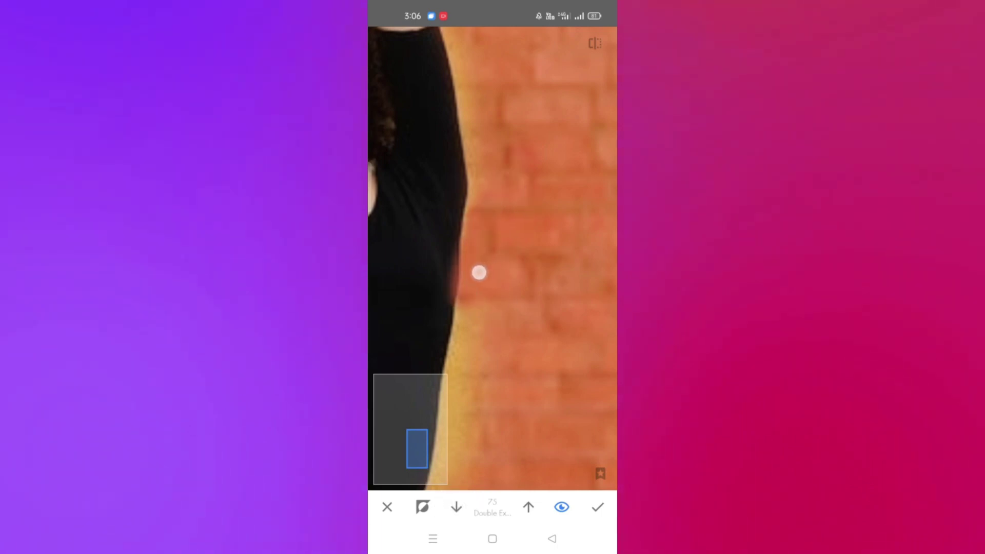
{"action": "left_click", "coordinate": [529, 508]}
{"action": "left_click", "coordinate": [457, 507]}
{"action": "mouse_move", "coordinate": [495, 292]}
{"action": "left_mouse_down"}
{"action": "mouse_move", "coordinate": [473, 367]}
{"action": "mouse_move", "coordinate": [474, 341]}
{"action": "mouse_move", "coordinate": [457, 446]}
{"action": "mouse_move", "coordinate": [497, 244]}
{"action": "left_mouse_up"}
{"action": "scroll", "coordinate": [537, 261], "scroll_direction": "down", "scroll_amount": 3}
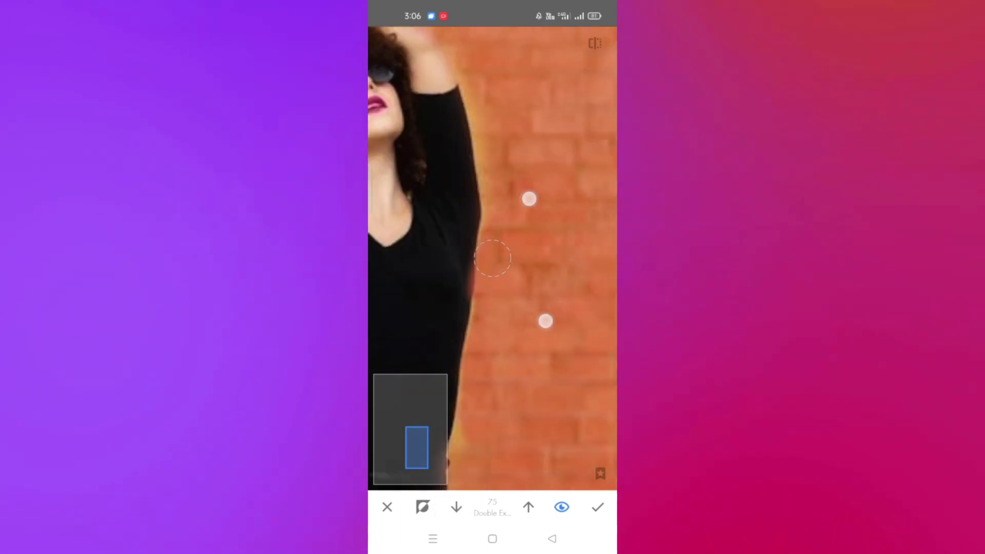
{"action": "scroll", "coordinate": [537, 260], "scroll_direction": "down", "scroll_amount": 3}
{"action": "left_click_drag", "start_coordinate": [523, 359], "coordinate": [506, 349]}
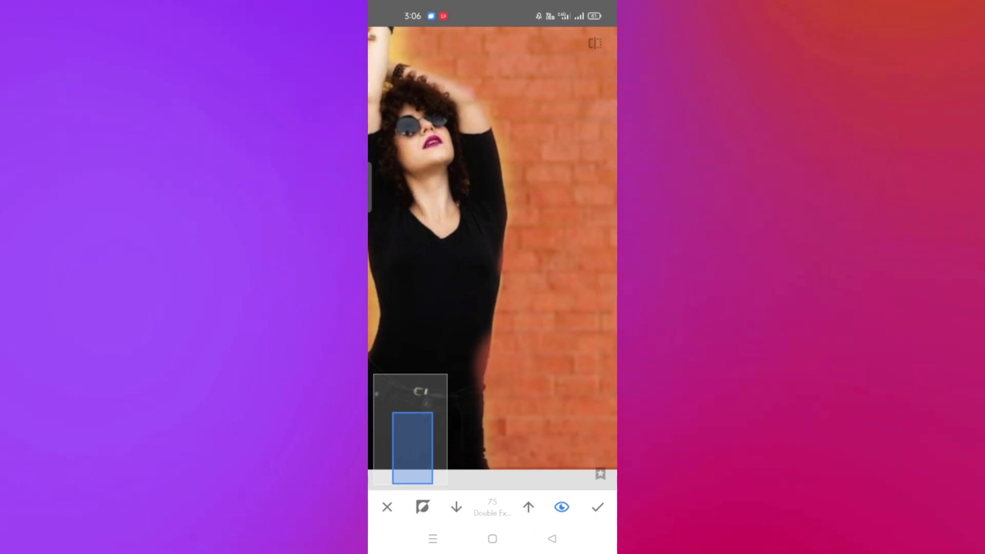
- Check the mask overlay and repaint the lower outfit solid black at strength 0
{"action": "left_click", "coordinate": [457, 507]}
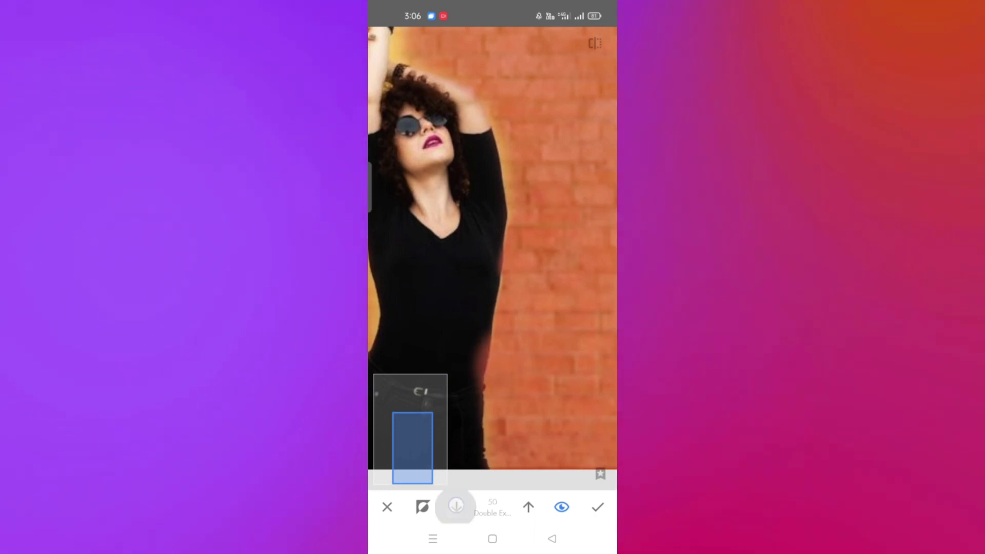
{"action": "left_click", "coordinate": [456, 506]}
{"action": "left_click", "coordinate": [528, 507]}
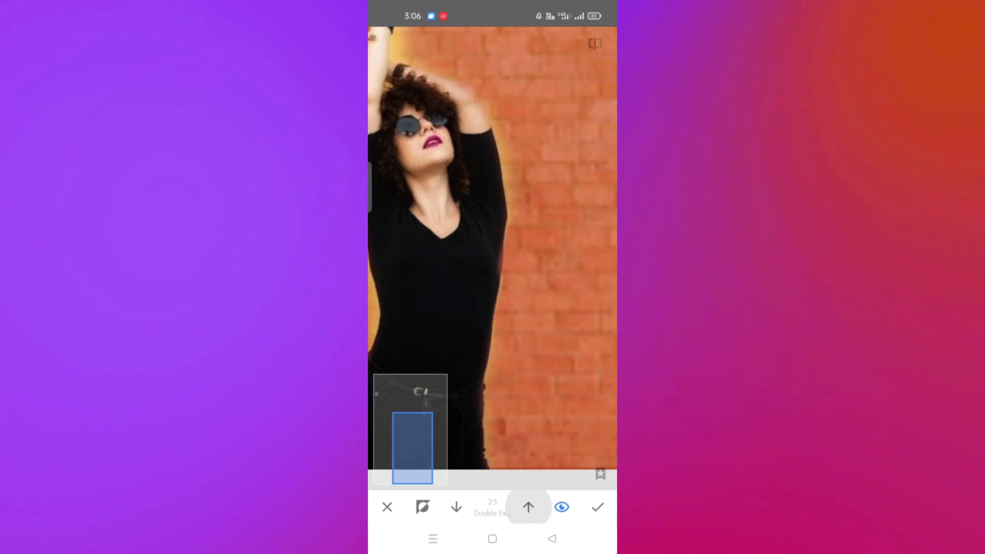
{"action": "left_click", "coordinate": [528, 507]}
{"action": "left_click", "coordinate": [528, 506]}
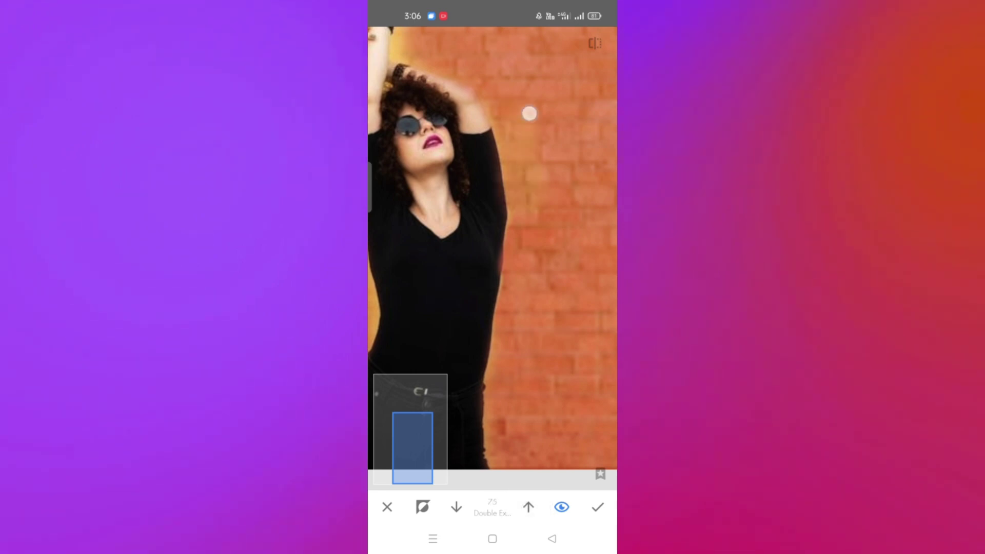
{"action": "scroll", "coordinate": [513, 168], "scroll_direction": "up", "scroll_amount": 5}
{"action": "scroll", "coordinate": [504, 137], "scroll_direction": "down", "scroll_amount": 3}
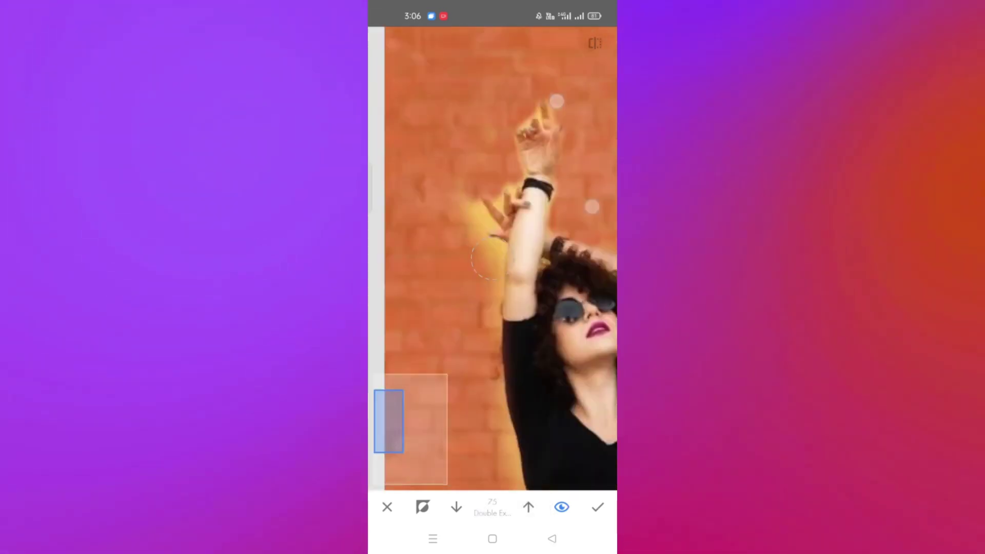
{"action": "scroll", "coordinate": [492, 258], "scroll_direction": "down", "scroll_amount": 3}
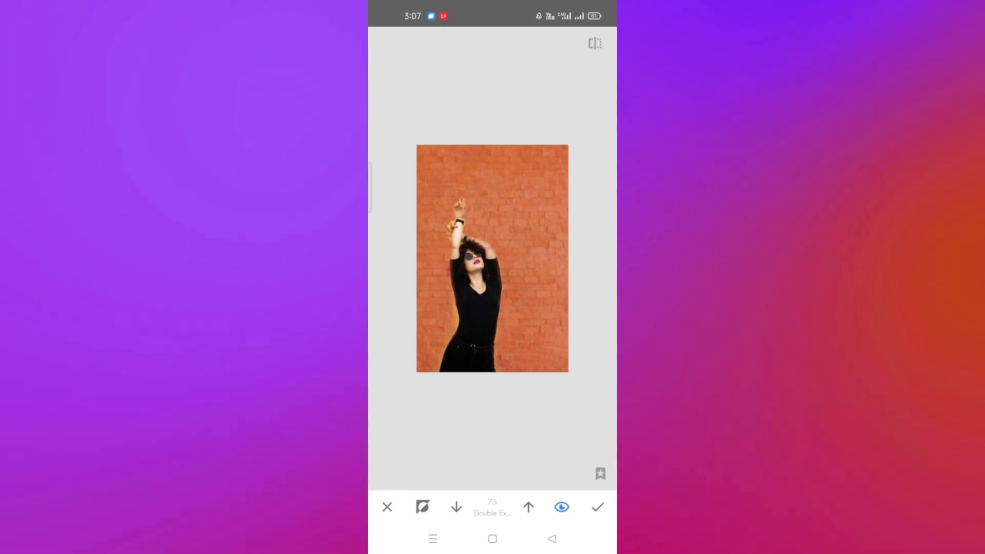
{"action": "left_click", "coordinate": [561, 507]}
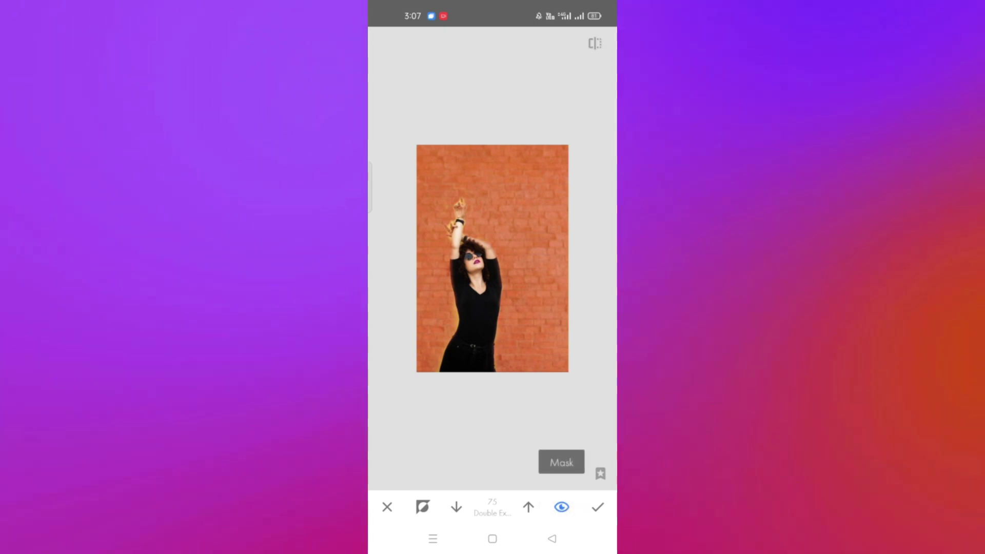
{"action": "left_click_drag", "start_coordinate": [473, 305], "coordinate": [466, 374]}
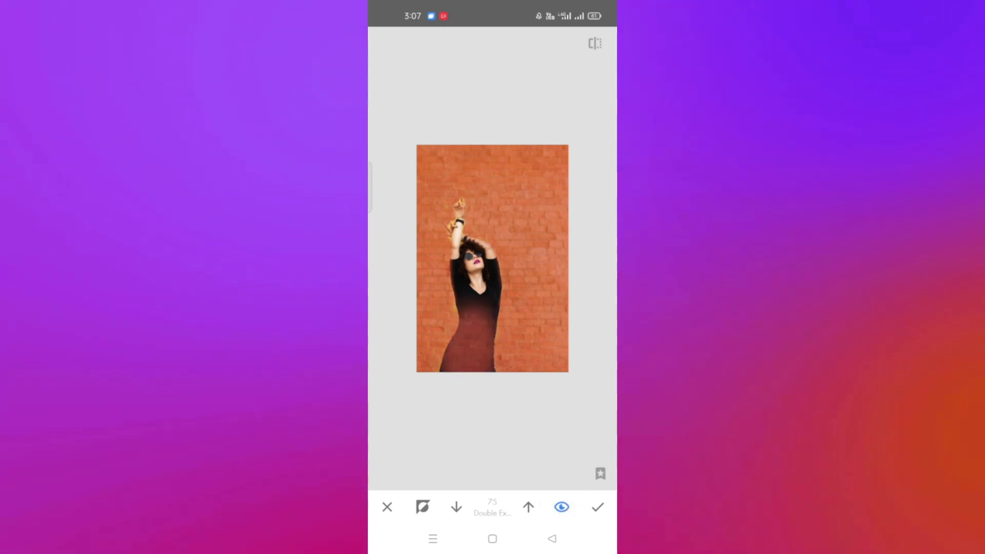
{"action": "left_click", "coordinate": [561, 507]}
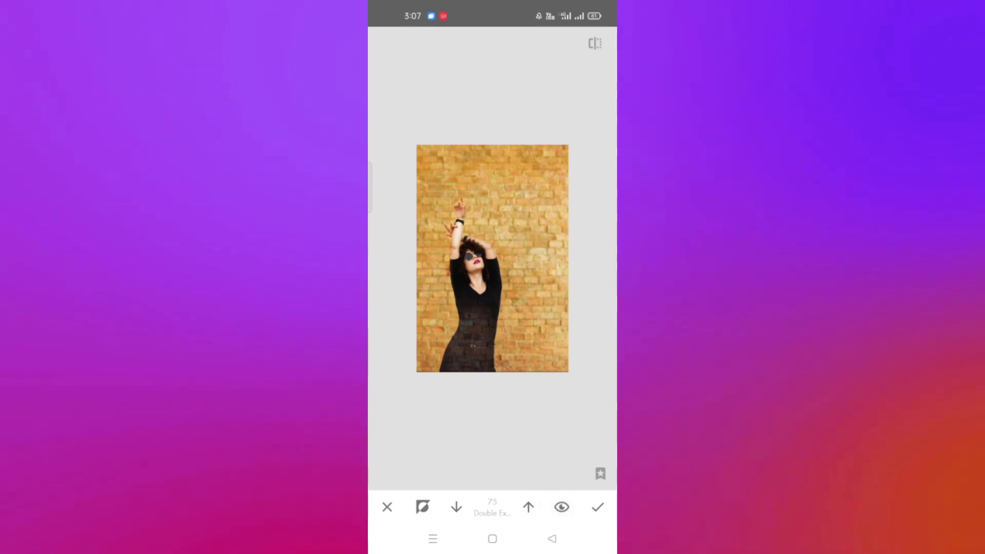
{"action": "left_click", "coordinate": [562, 507]}
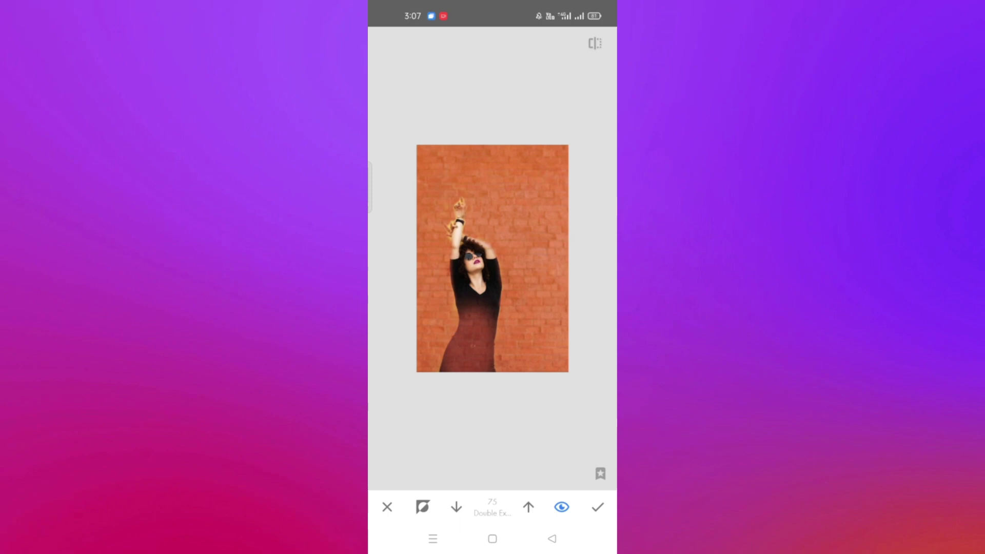
{"action": "left_click", "coordinate": [457, 507]}
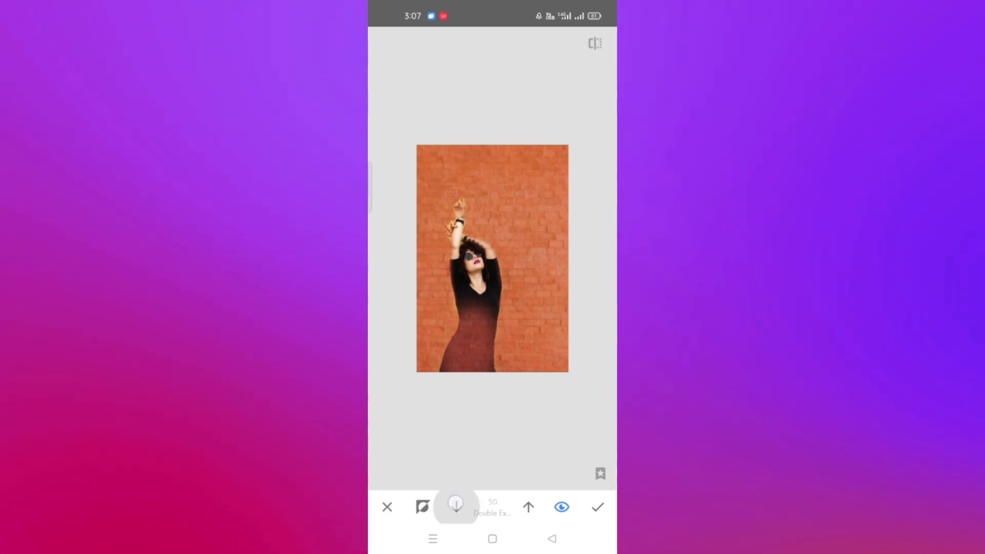
{"action": "left_click_drag", "start_coordinate": [476, 305], "coordinate": [452, 388]}
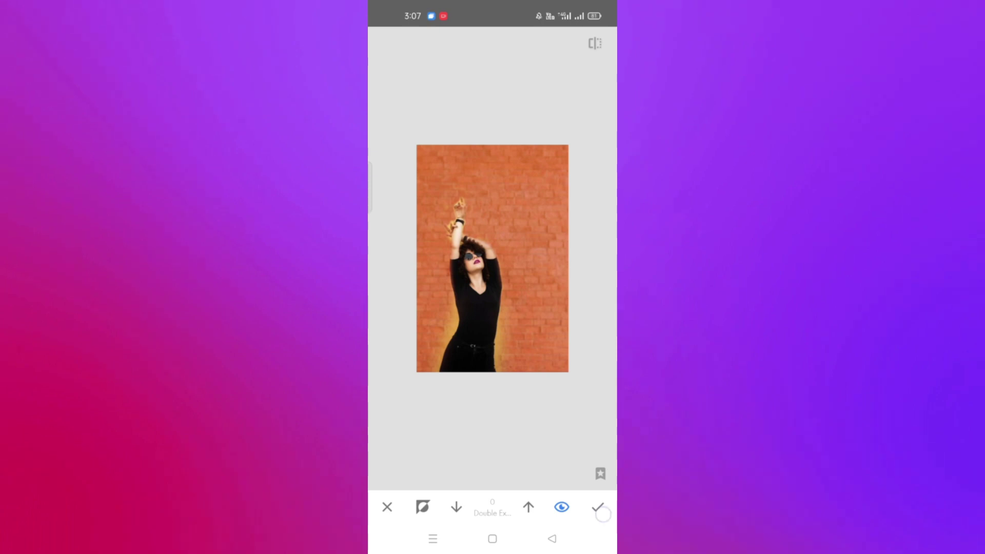
- Apply the mask and raise the Double Exposure overlay opacity
{"action": "left_click", "coordinate": [599, 509]}
{"action": "scroll", "coordinate": [480, 378], "scroll_direction": "up", "scroll_amount": 3}
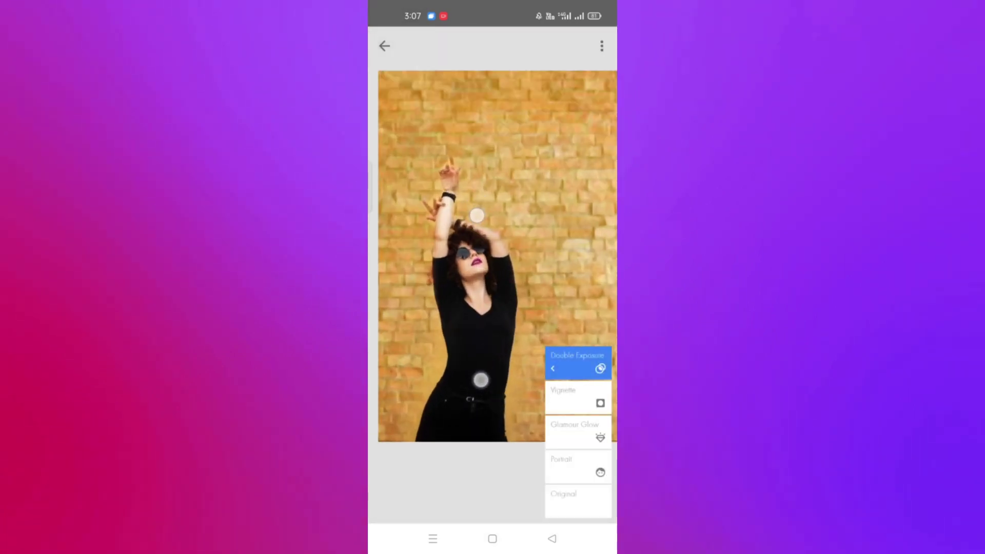
{"action": "scroll", "coordinate": [480, 377], "scroll_direction": "down", "scroll_amount": 3}
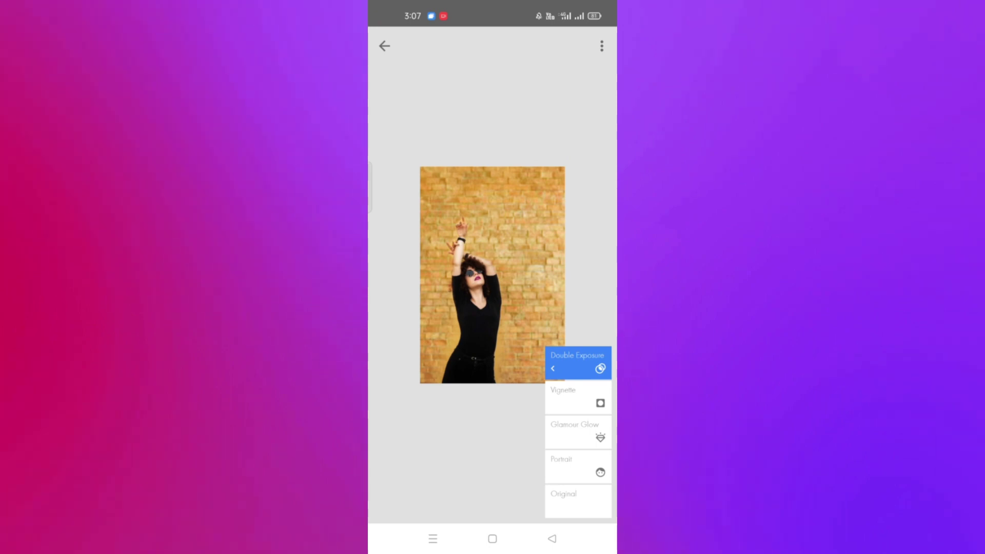
{"action": "left_click", "coordinate": [585, 358]}
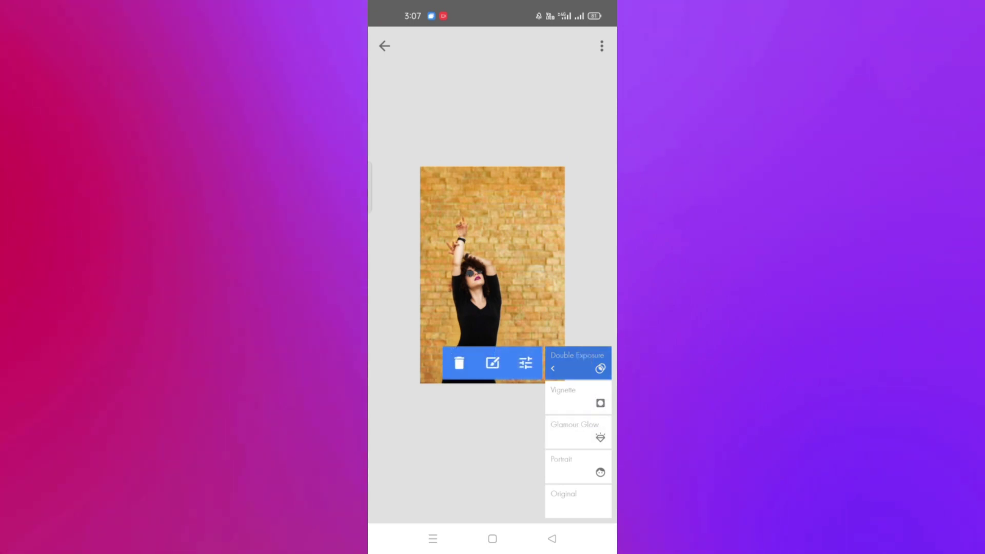
{"action": "left_click", "coordinate": [524, 366]}
{"action": "left_click", "coordinate": [542, 507]}
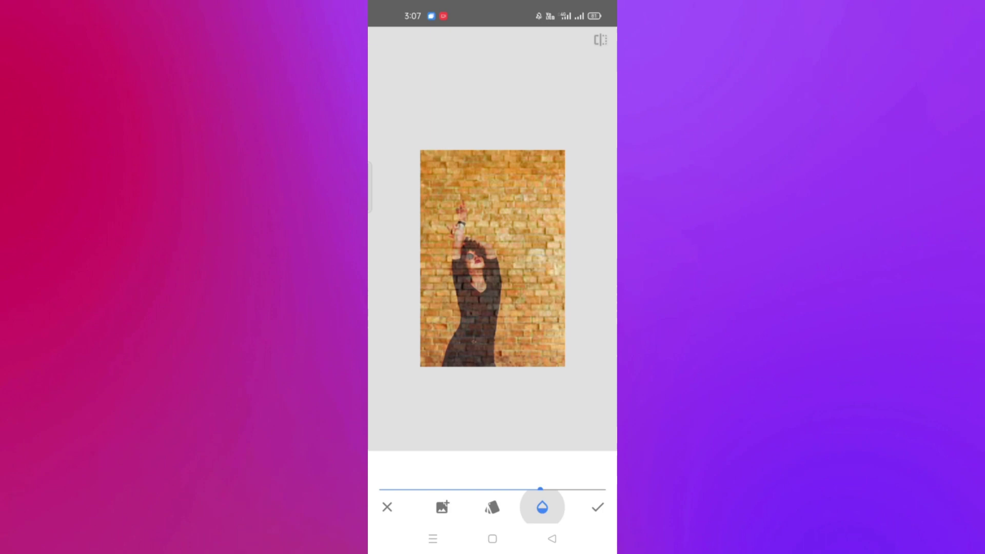
{"action": "mouse_move", "coordinate": [541, 474]}
{"action": "left_mouse_down"}
{"action": "mouse_move", "coordinate": [598, 473]}
{"action": "mouse_move", "coordinate": [539, 473]}
{"action": "mouse_move", "coordinate": [578, 474]}
{"action": "left_mouse_up"}
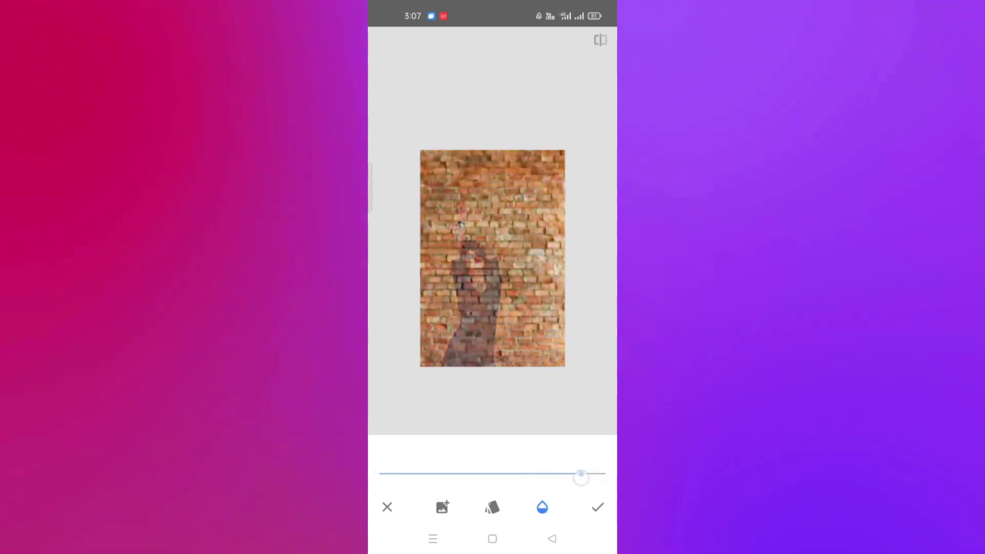
{"action": "left_click", "coordinate": [591, 508]}
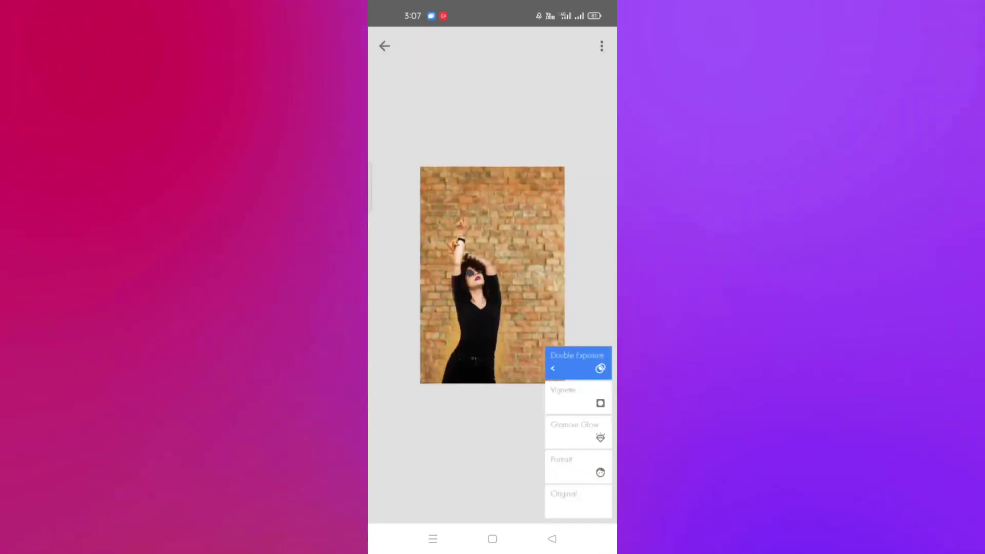
- Push the Double Exposure opacity fully toward the brick wall
{"action": "left_click", "coordinate": [577, 362]}
{"action": "left_click", "coordinate": [492, 362]}
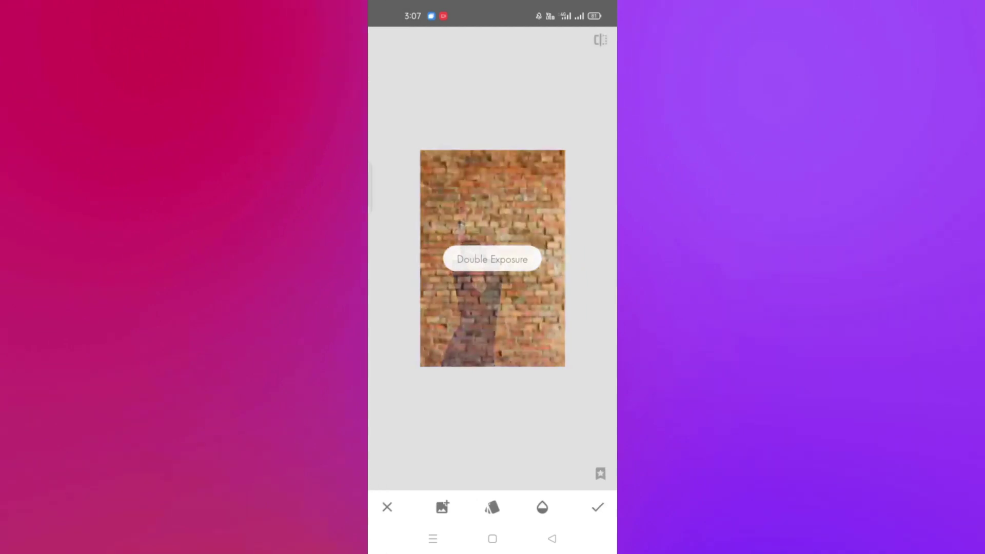
{"action": "left_click", "coordinate": [542, 507]}
{"action": "left_click_drag", "start_coordinate": [580, 474], "coordinate": [606, 473]}
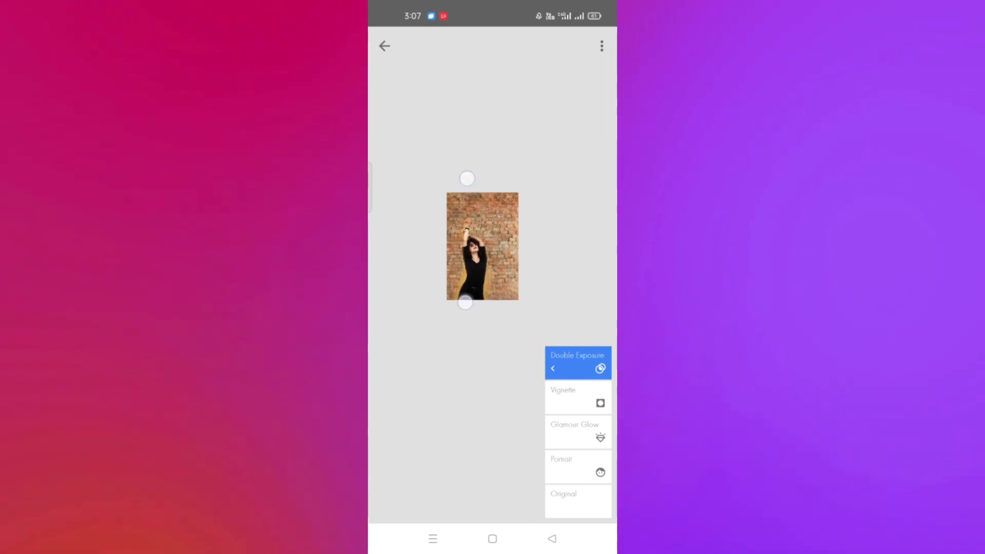
{"action": "scroll", "coordinate": [493, 275], "scroll_direction": "up", "scroll_amount": 3}
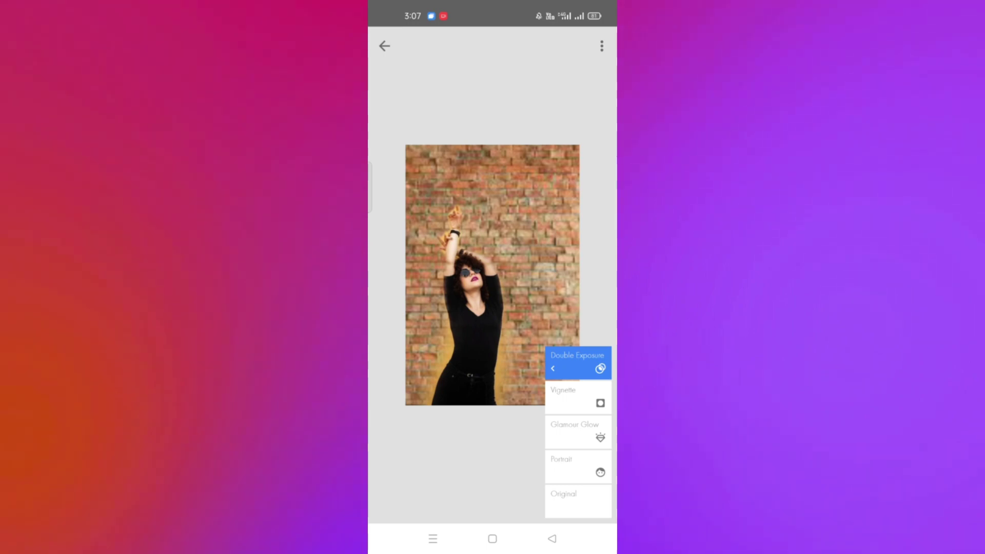
- Confirm the double exposure changes and dismiss the export sheet
{"action": "left_click", "coordinate": [552, 539]}
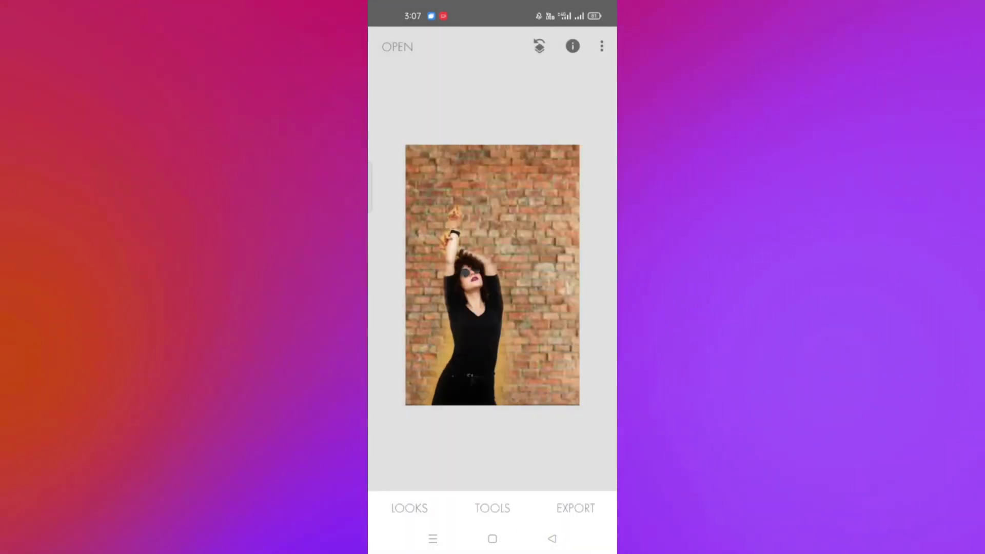
{"action": "left_click", "coordinate": [575, 509]}
{"action": "left_click", "coordinate": [570, 238]}
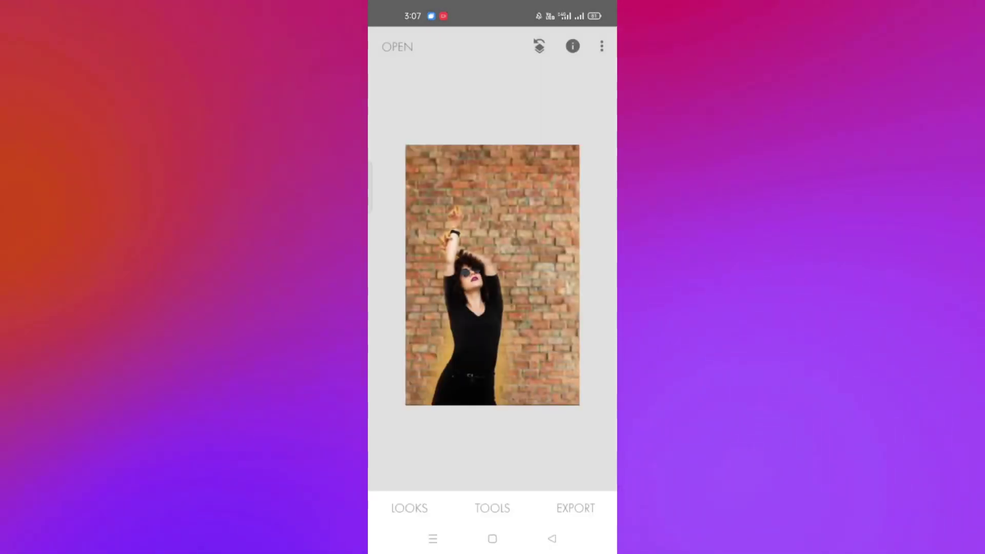
- Apply a Vignette with Outer Brightness around -85
{"action": "left_click", "coordinate": [492, 508]}
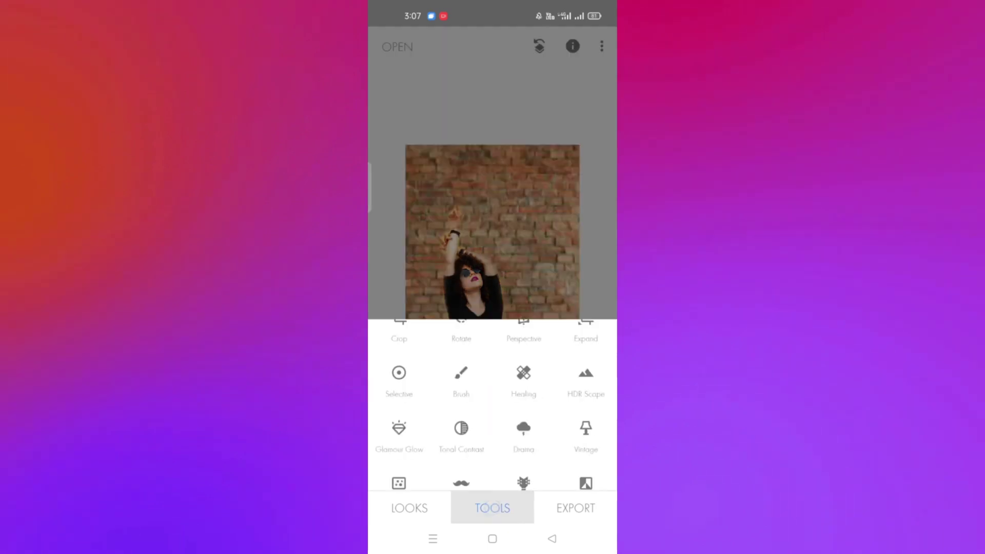
{"action": "scroll", "coordinate": [493, 332], "scroll_direction": "up", "scroll_amount": 2}
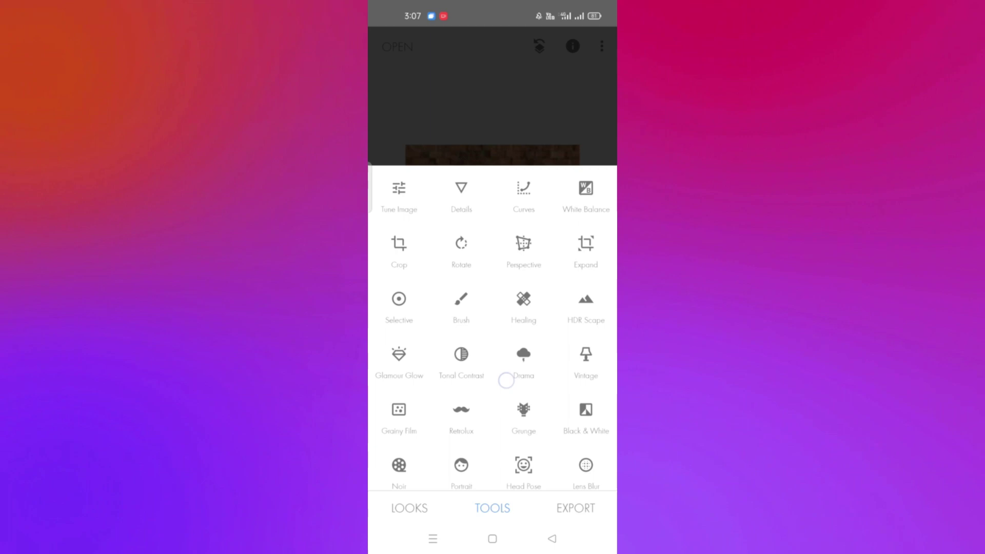
{"action": "scroll", "coordinate": [507, 356], "scroll_direction": "down", "scroll_amount": 2}
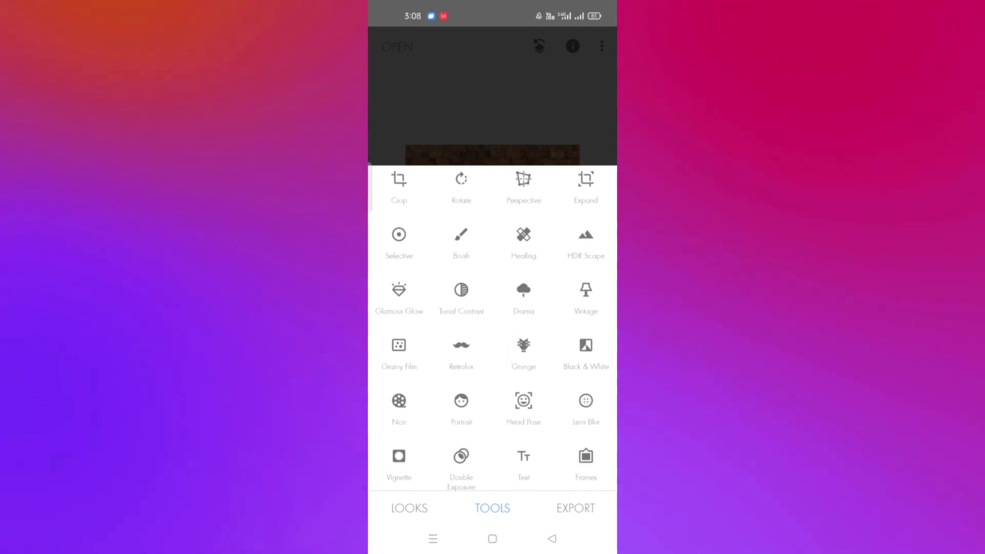
{"action": "scroll", "coordinate": [523, 339], "scroll_direction": "down", "scroll_amount": 1}
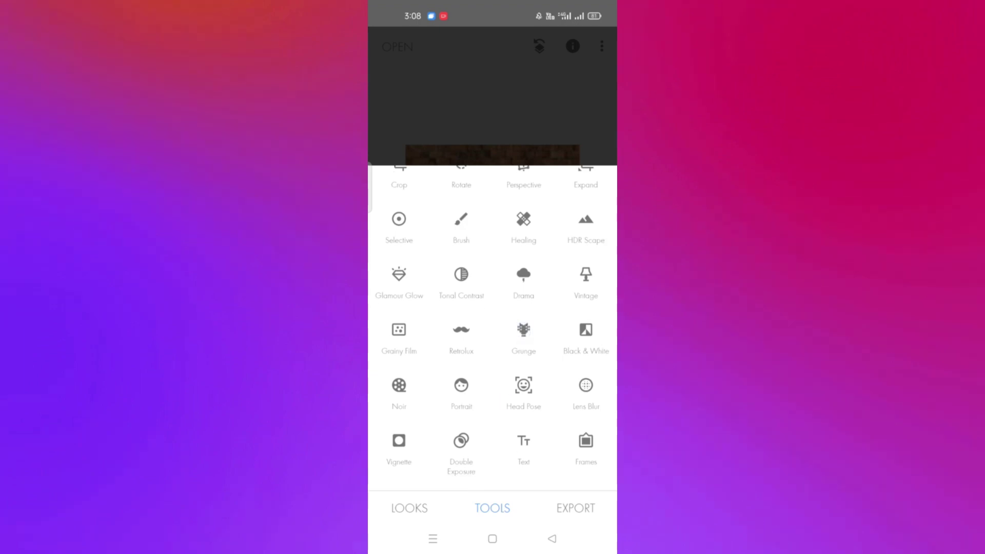
{"action": "scroll", "coordinate": [519, 365], "scroll_direction": "up", "scroll_amount": 2}
{"action": "scroll", "coordinate": [523, 308], "scroll_direction": "down", "scroll_amount": 2}
{"action": "left_click", "coordinate": [399, 443]}
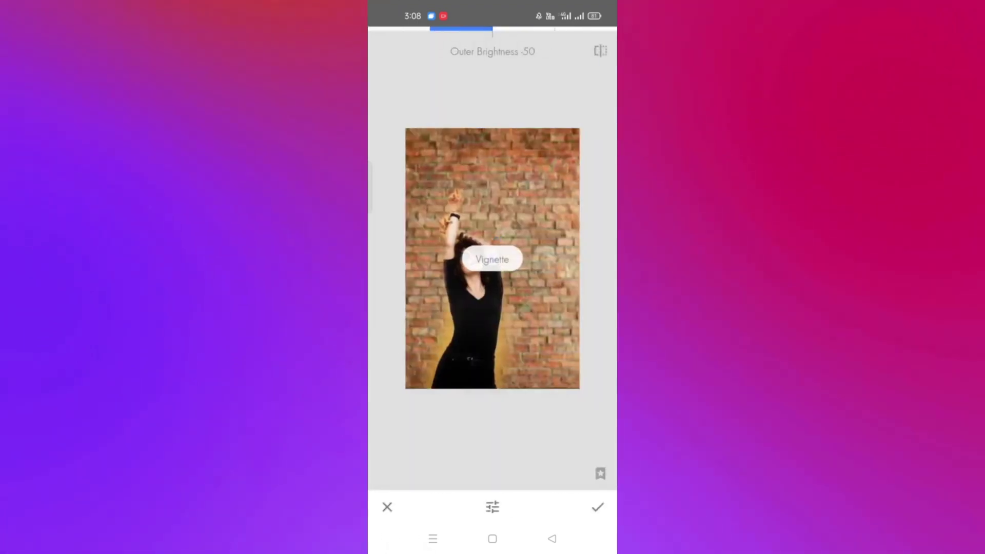
{"action": "left_click", "coordinate": [492, 506]}
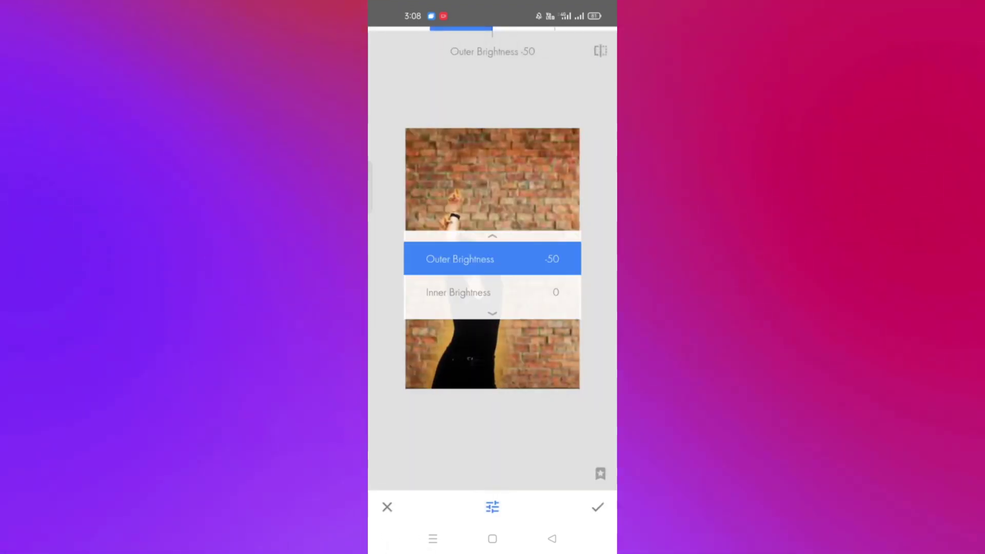
{"action": "mouse_move", "coordinate": [544, 260]}
{"action": "left_mouse_down"}
{"action": "mouse_move", "coordinate": [469, 270]}
{"action": "mouse_move", "coordinate": [528, 282]}
{"action": "mouse_move", "coordinate": [508, 305]}
{"action": "left_mouse_up"}
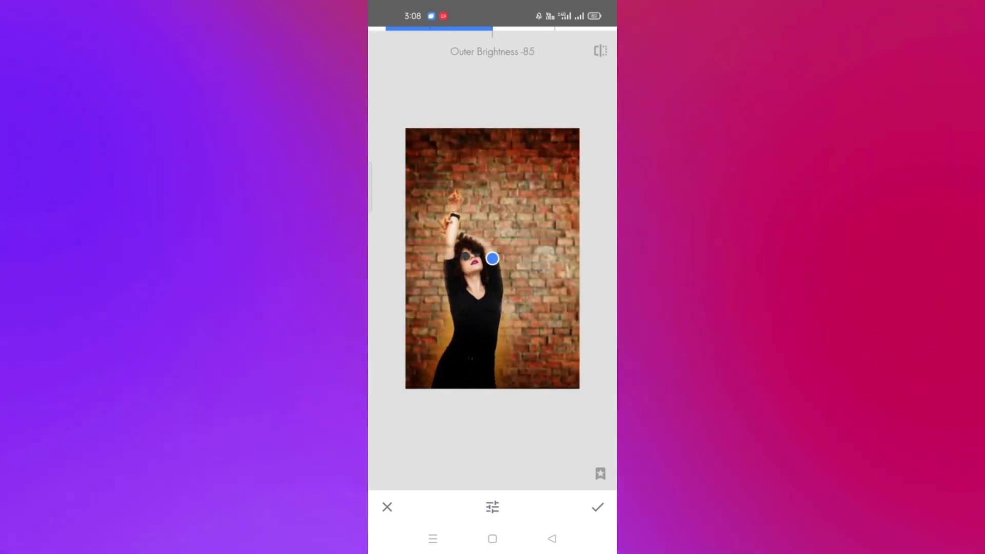
{"action": "left_click", "coordinate": [598, 507]}
- Set Details Structure to +14, then bring up the export options to save a copy
{"action": "left_click", "coordinate": [493, 509]}
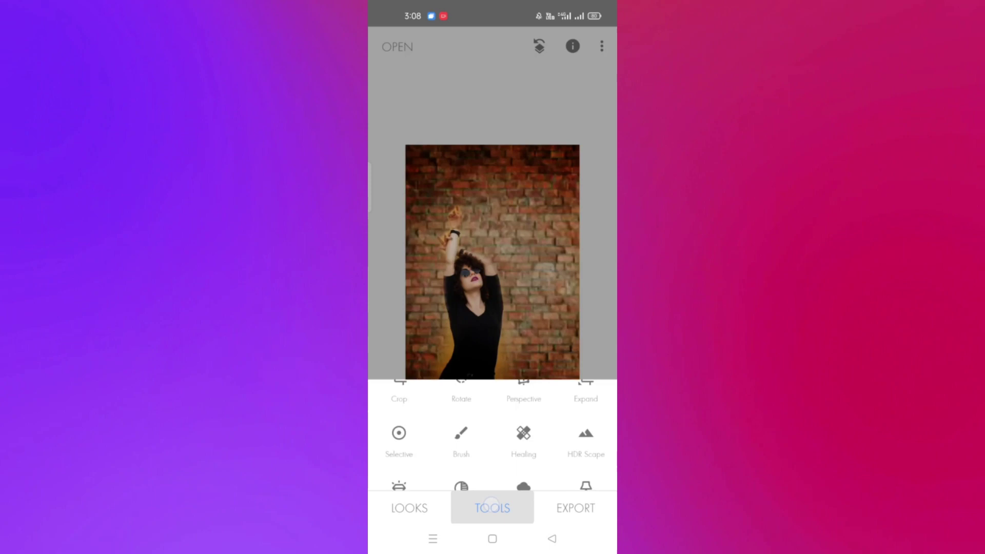
{"action": "scroll", "coordinate": [493, 323], "scroll_direction": "up", "scroll_amount": 2}
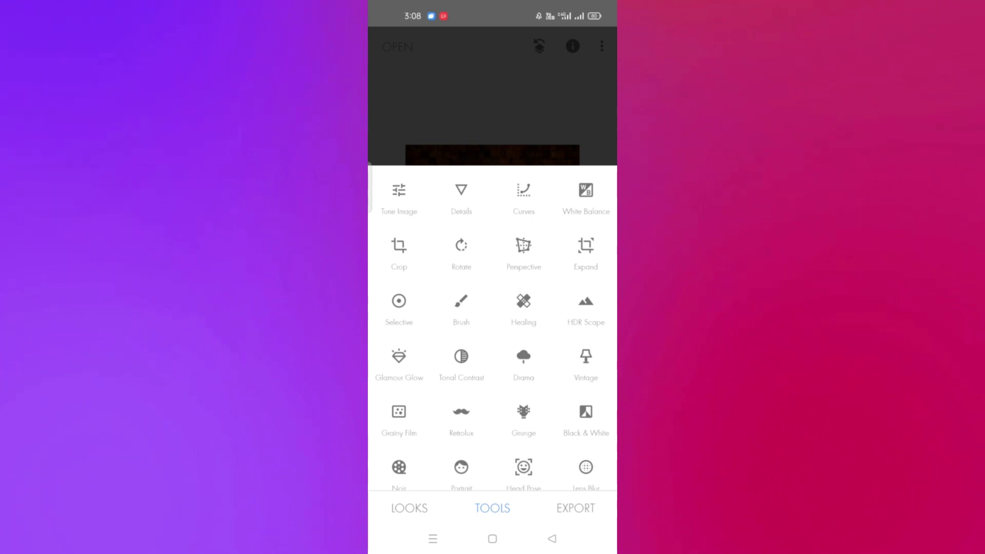
{"action": "left_click", "coordinate": [461, 190]}
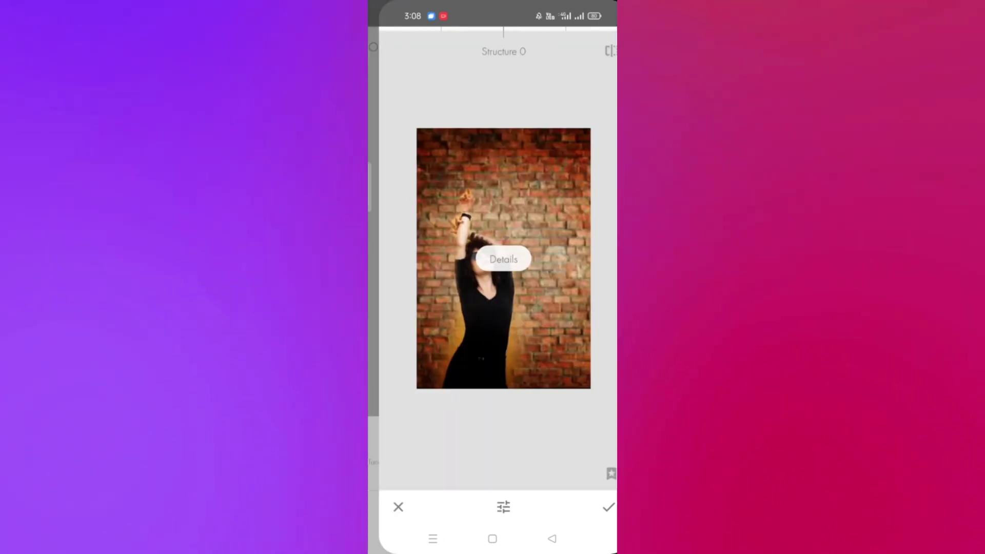
{"action": "left_click_drag", "start_coordinate": [539, 299], "coordinate": [570, 310]}
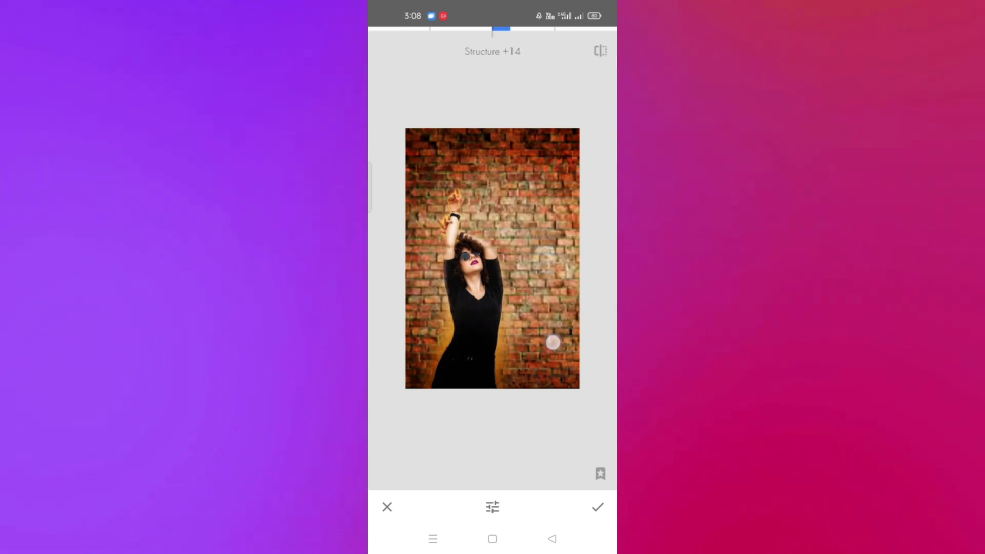
{"action": "left_click_drag", "start_coordinate": [570, 310], "coordinate": [552, 343]}
{"action": "left_click", "coordinate": [598, 507]}
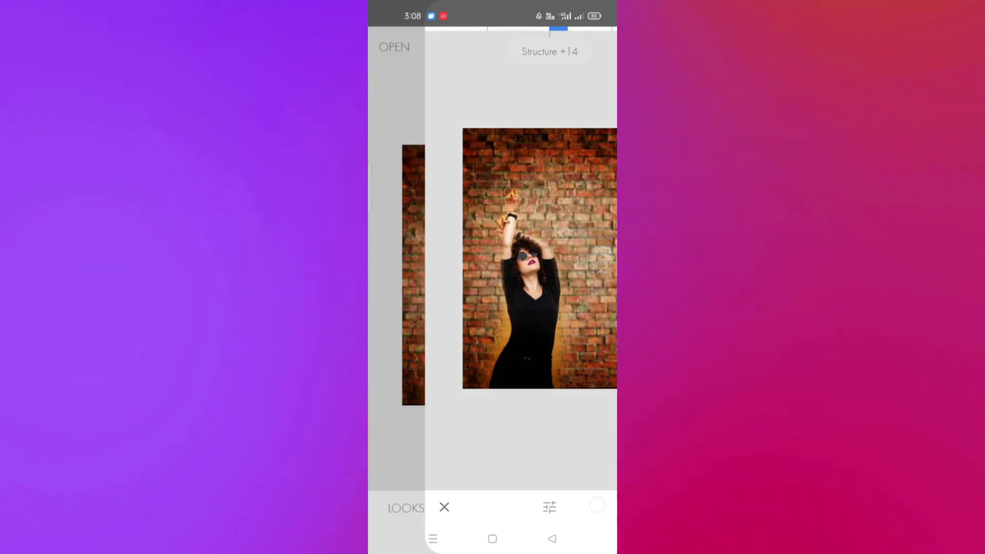
{"action": "left_click", "coordinate": [575, 508]}
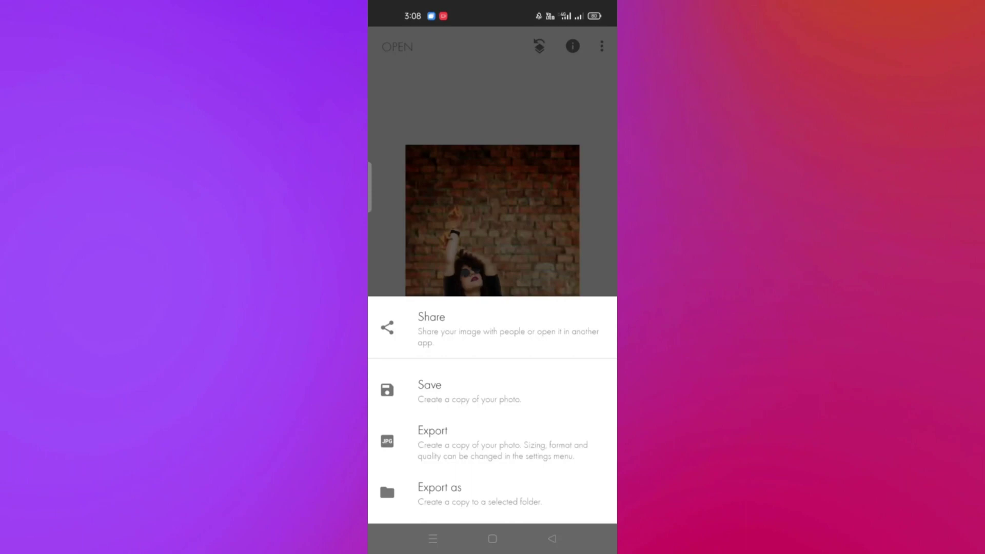
{"action": "left_click_drag", "start_coordinate": [518, 392], "coordinate": [567, 318]}
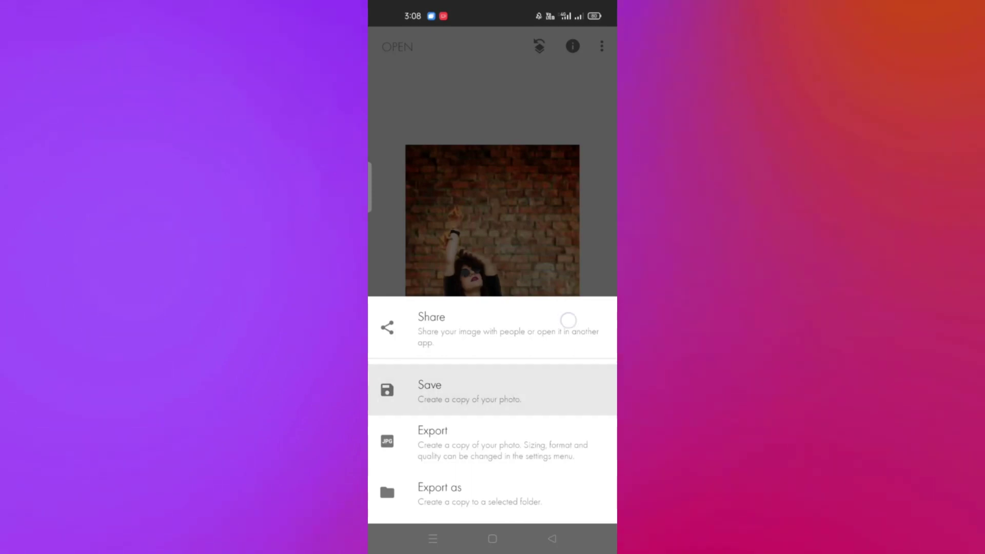